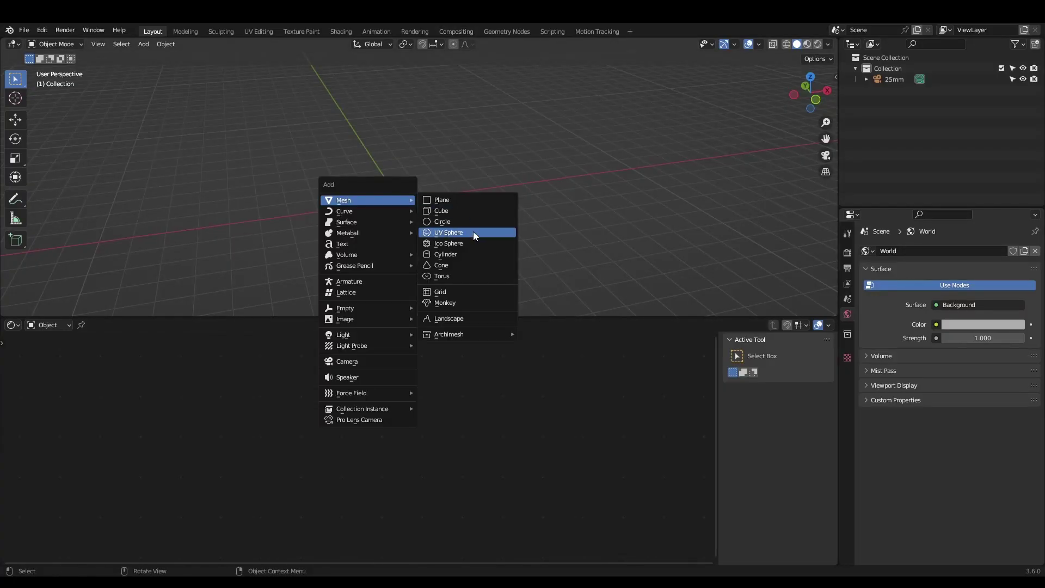
- Add an Ico Sphere mesh to the empty scene from the Shift+A Mesh menu
left_click(472, 231)
- Shade the icosphere smooth and swap its shader for a Glass BSDF
right_click(366, 204)
left_click(367, 205)
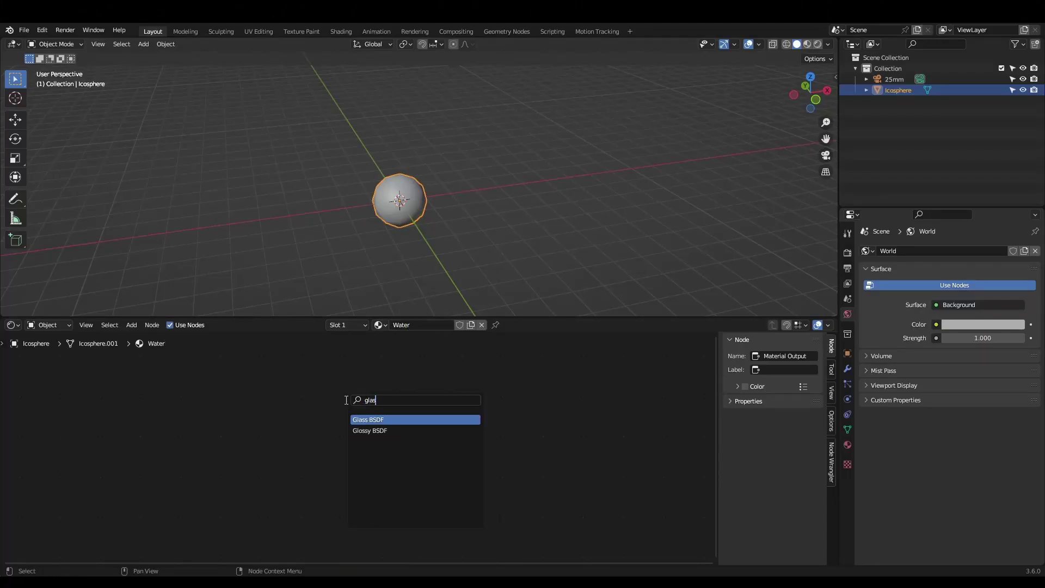
key("Return")
left_click(433, 457)
- Set the glass IOR to 1.33 and preview the droplet in Rendered shading
scroll(430, 433, "up", 4)
left_click(383, 483)
type("1.33")
key("Return")
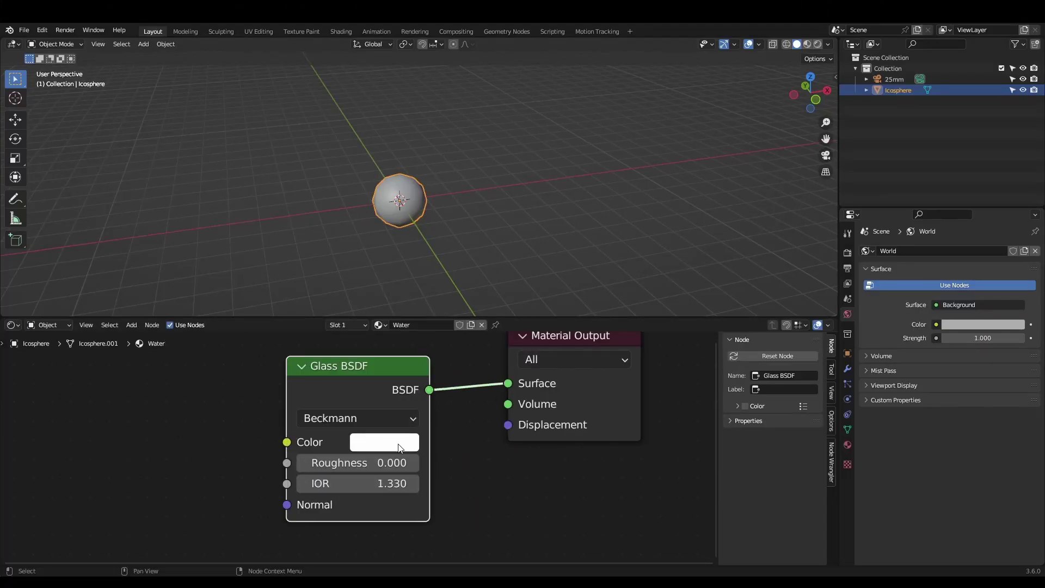
left_click(384, 442)
left_click(818, 44)
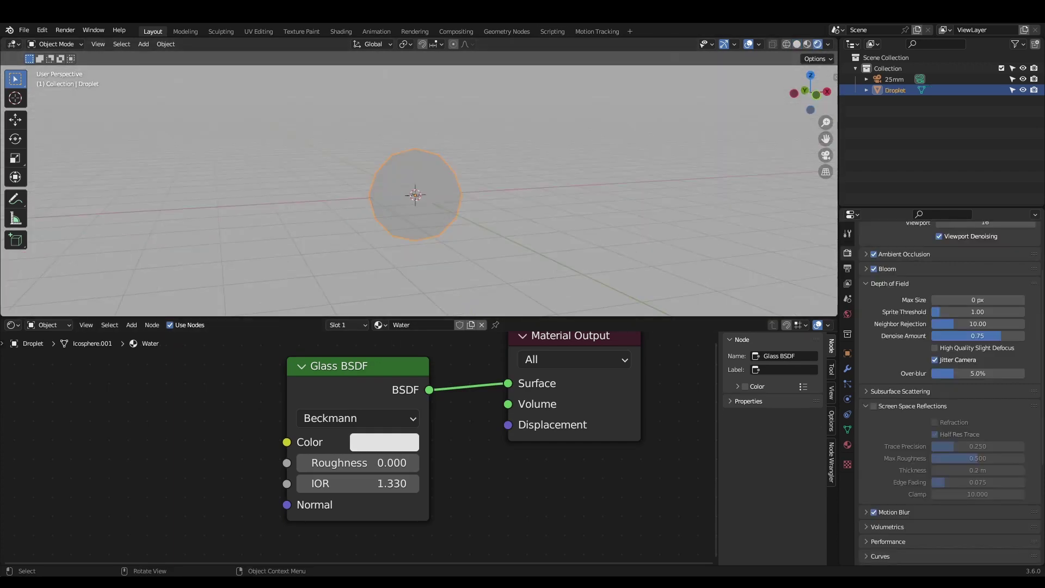
- Enable screen-space reflections and the Water material's screen-space refraction
scroll(909, 264, "up", 3)
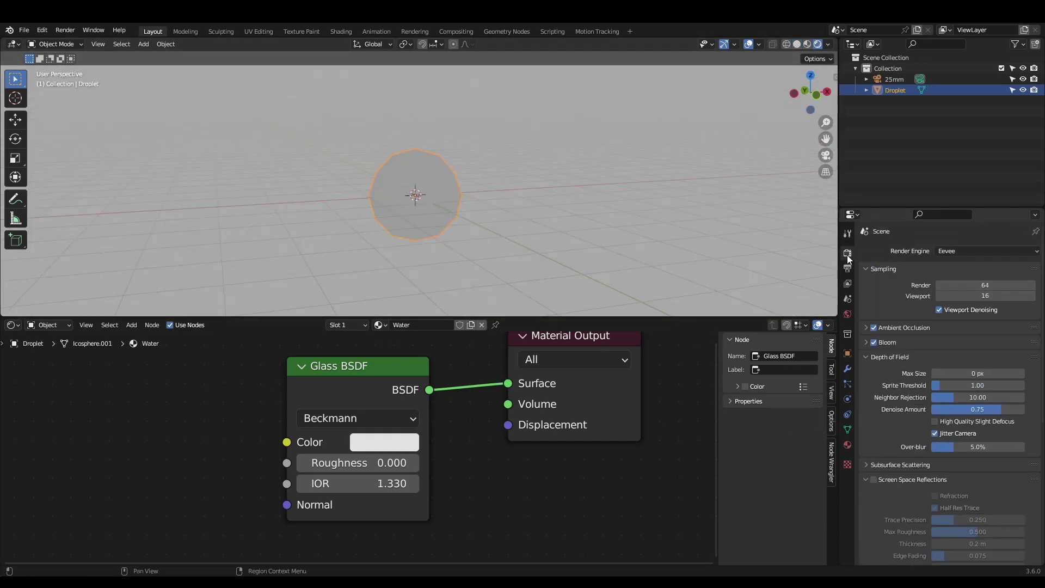
scroll(883, 381, "down", 3)
left_click(873, 415)
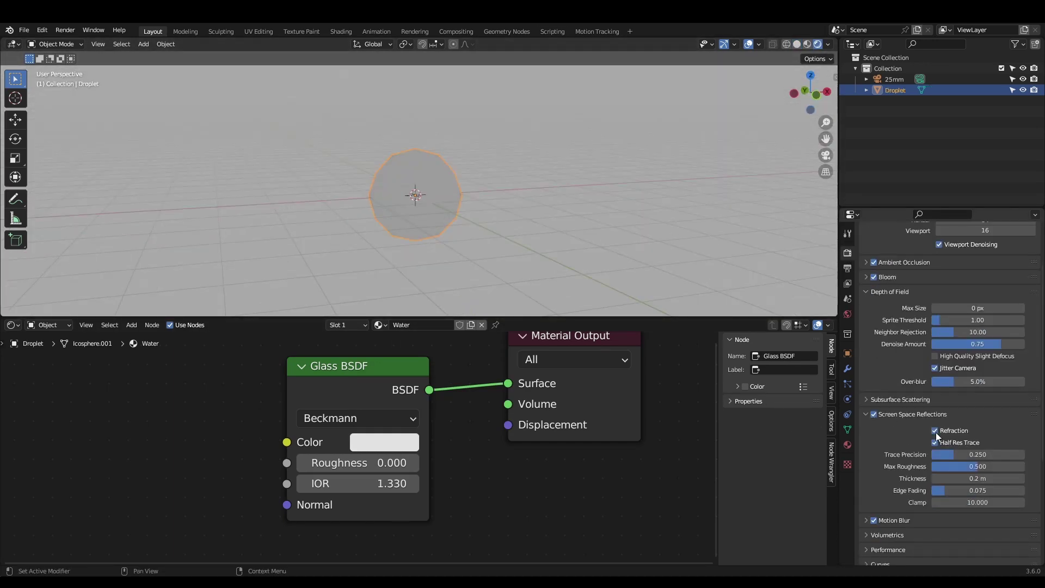
left_click(847, 445)
left_click(939, 469)
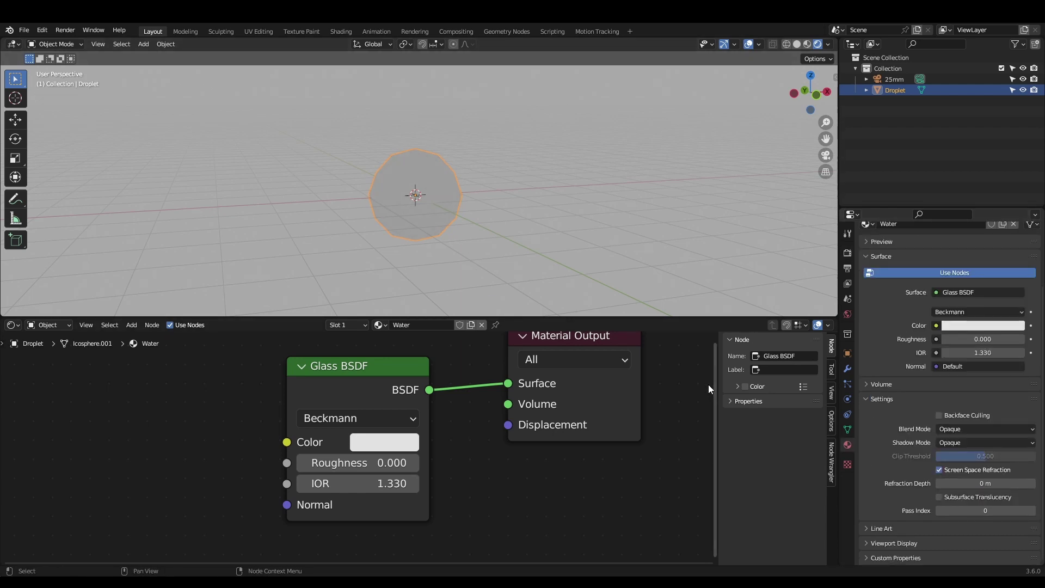
- Set Light Paths transparent bounces to 12 in the render settings
left_click(847, 253)
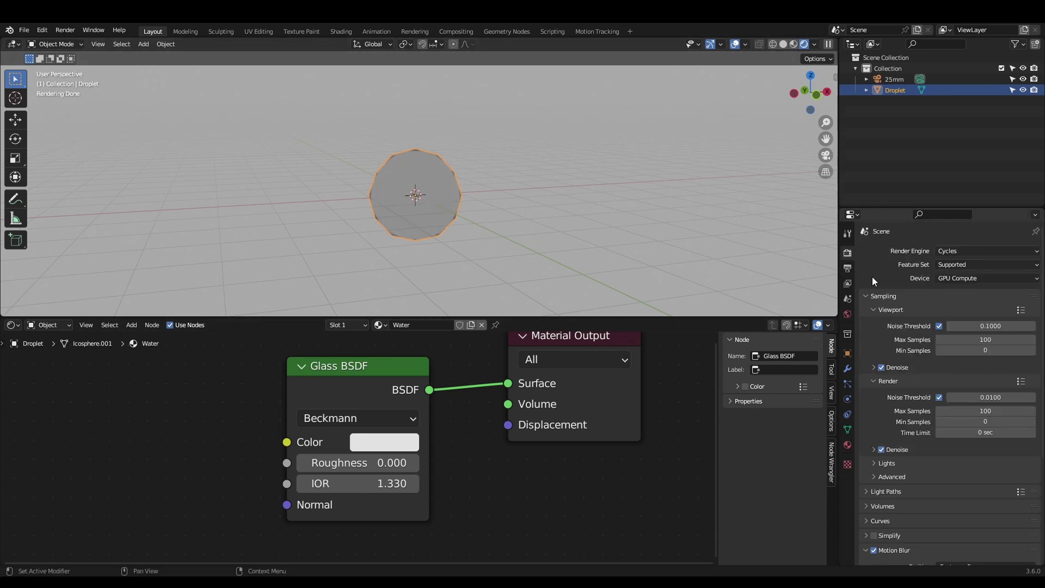
scroll(872, 327, "down", 3)
left_click(870, 428)
scroll(882, 429, "down", 2)
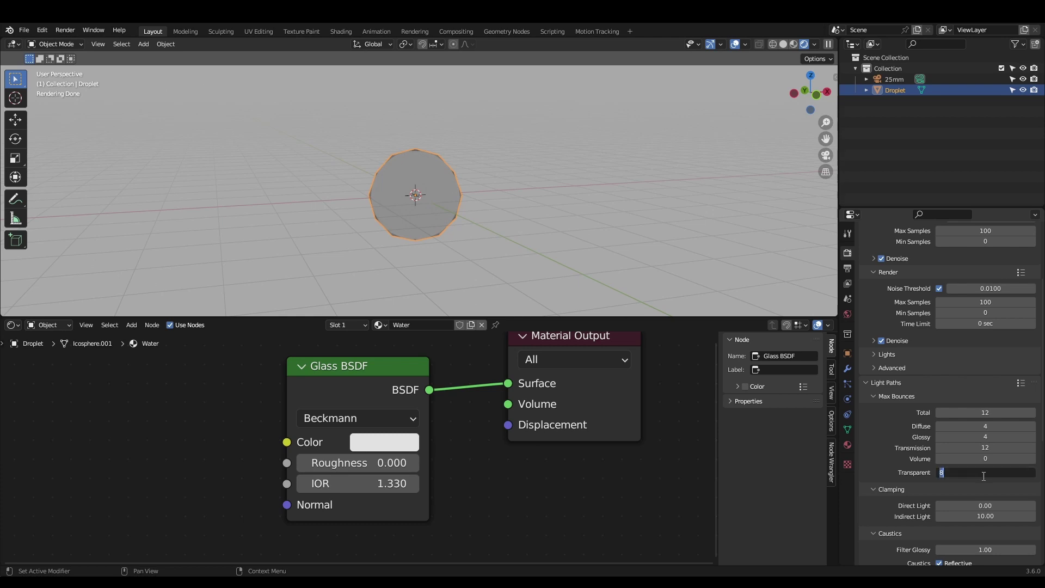
type("12")
key("Return")
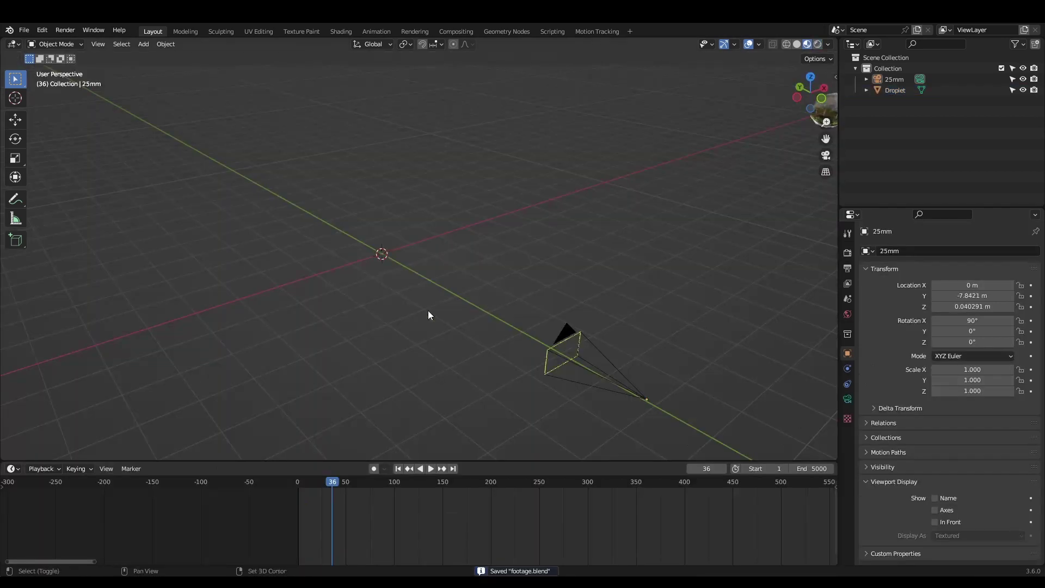
- Add a plane, scale it up and raise it along Z above the scene
key("shift+a")
left_click(478, 310)
key("s")
left_click(483, 296)
middle_click_drag(483, 296, 544, 357)
key("g")
key("z")
left_click(532, 275)
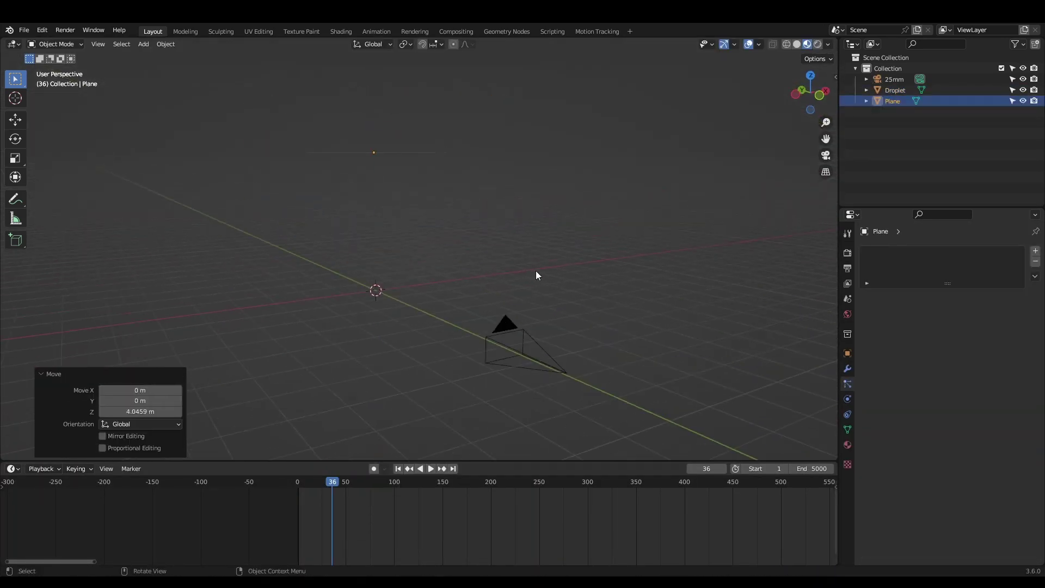
middle_click_drag(532, 275, 644, 288)
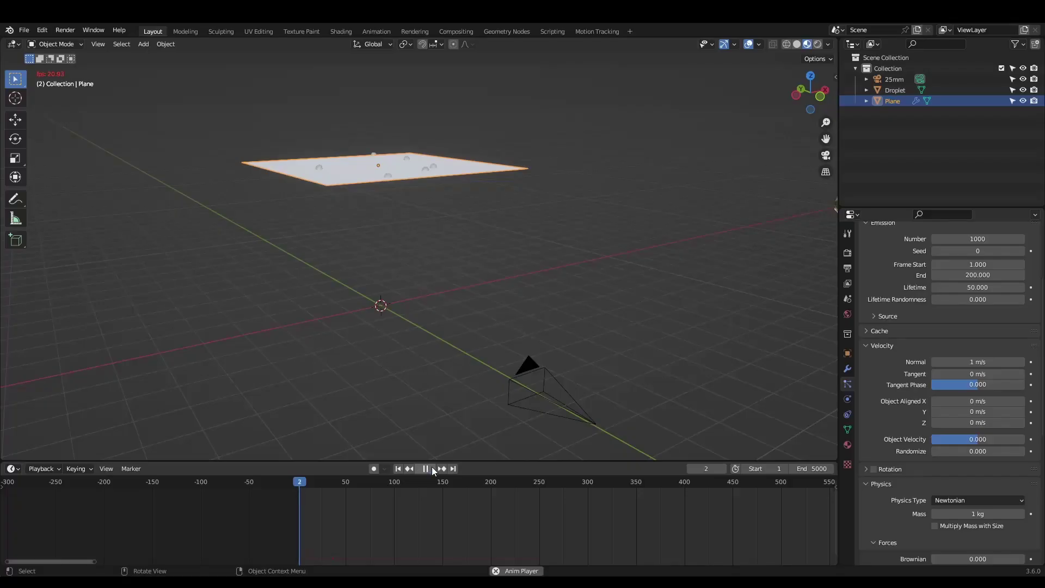
- Flip the emitter plane 180° on Y so its particles fall downward
left_click(430, 468)
type("ry180")
key("Return")
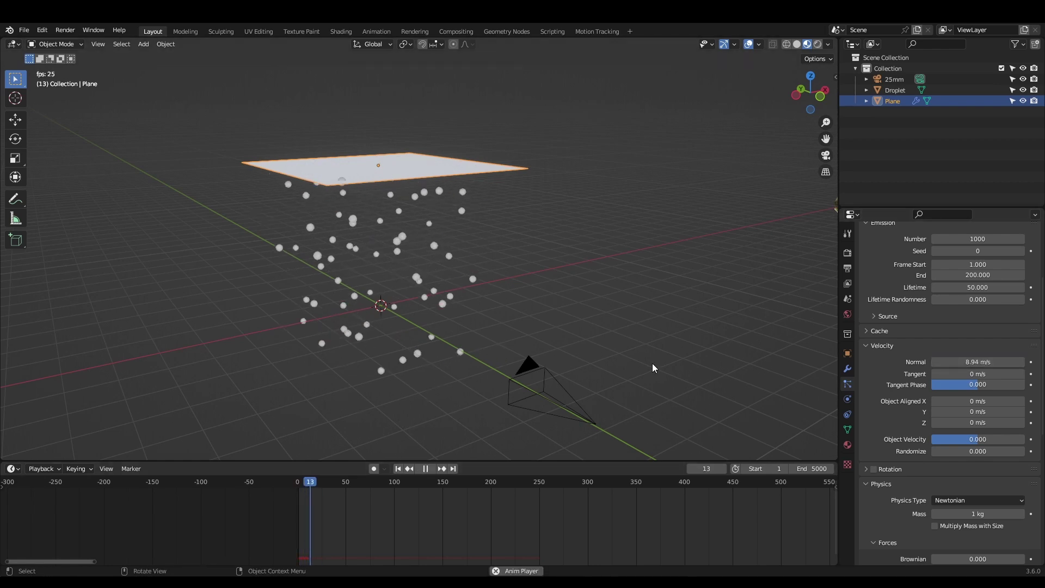
middle_click_drag(652, 363, 625, 373)
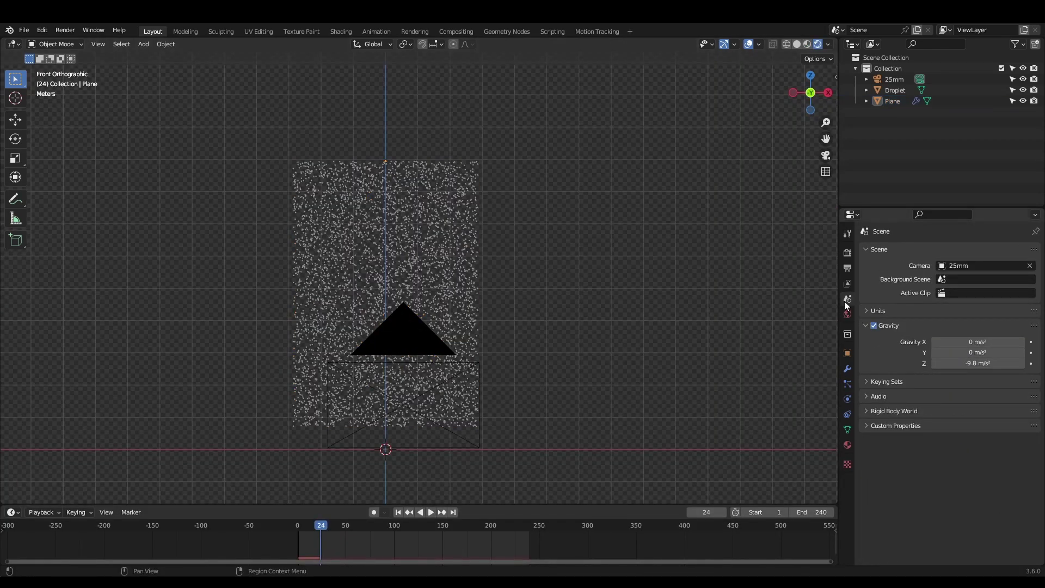
- Turn off scene gravity and play the rain back from the first frame
left_click(873, 326)
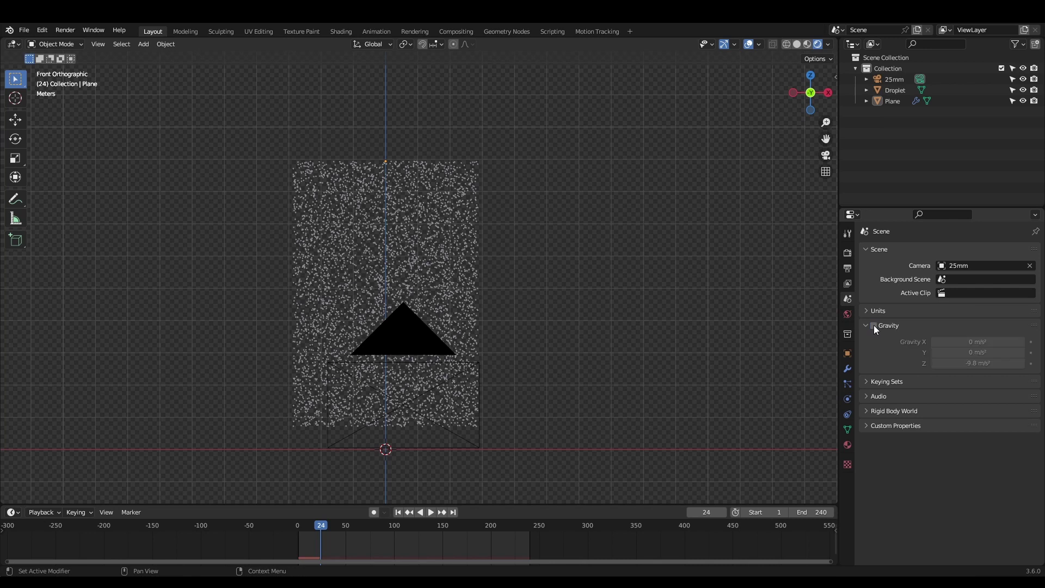
key("shift+Left")
left_click(847, 354)
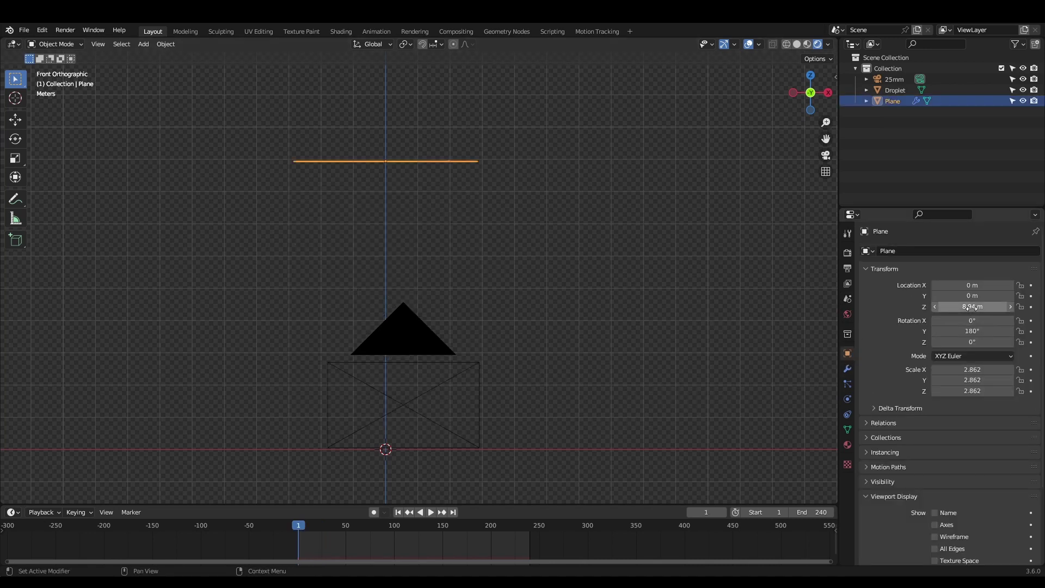
key("space")
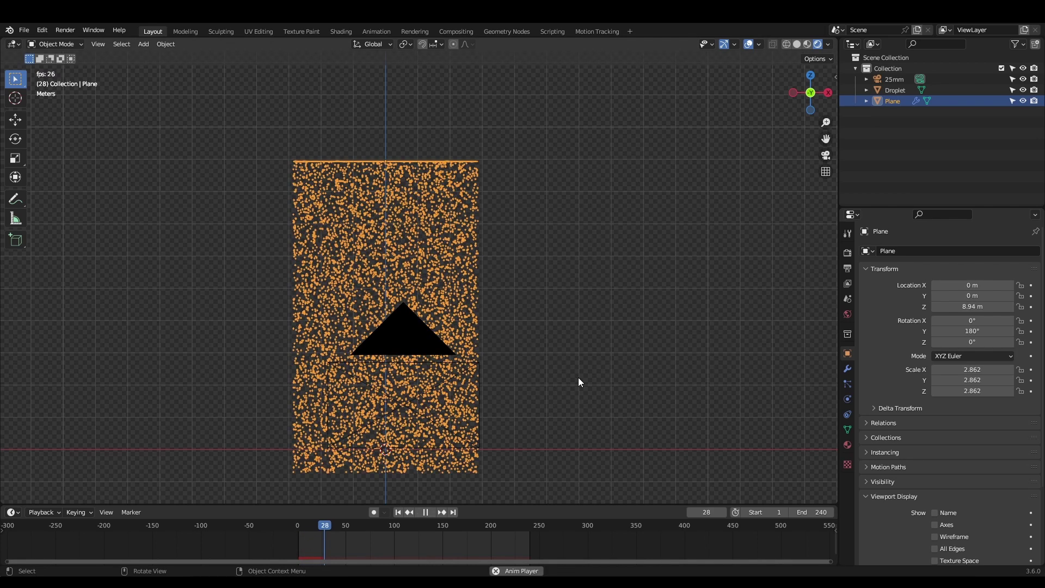
key("Left")
key("Left")
key("Left")
key("Left")
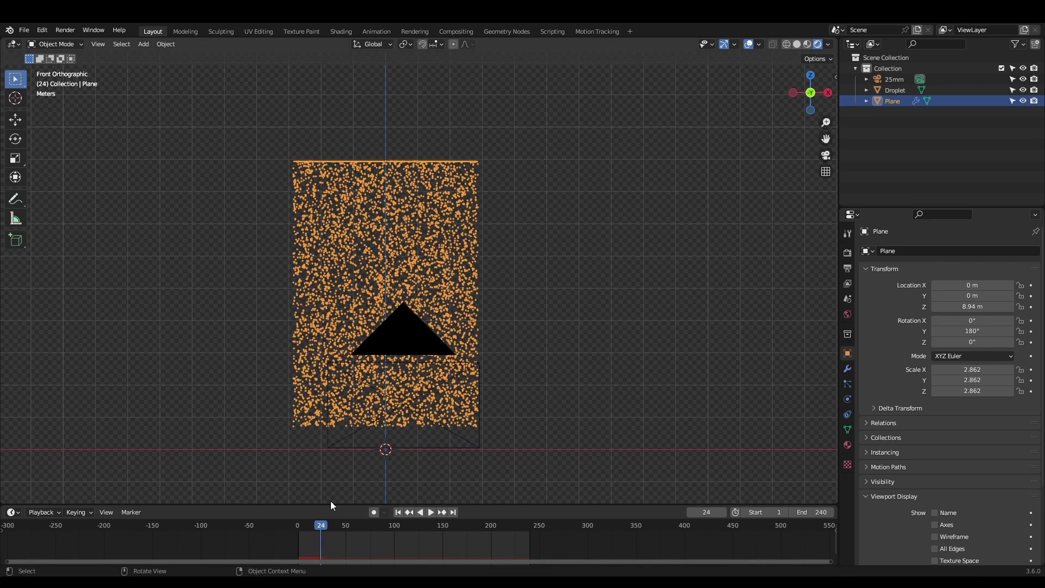
- Set the Rain particle system's normal velocity to 10.2 m/s
left_click(847, 383)
scroll(947, 381, "down", 2)
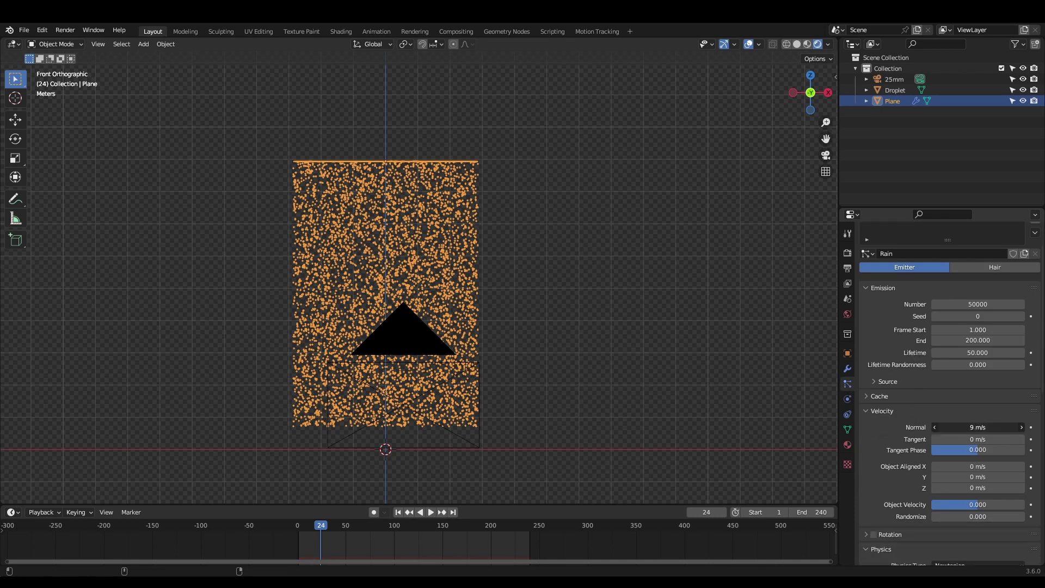
left_click_drag(978, 427, 981, 426)
key("space")
key("space")
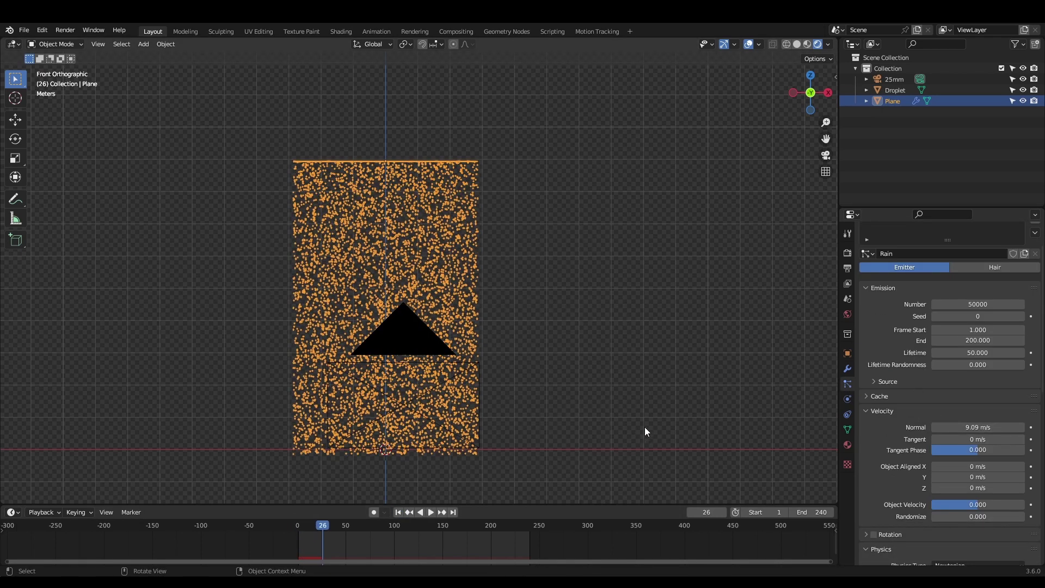
key("Left")
key("Left")
left_click(977, 427)
type("10.2")
key("Return")
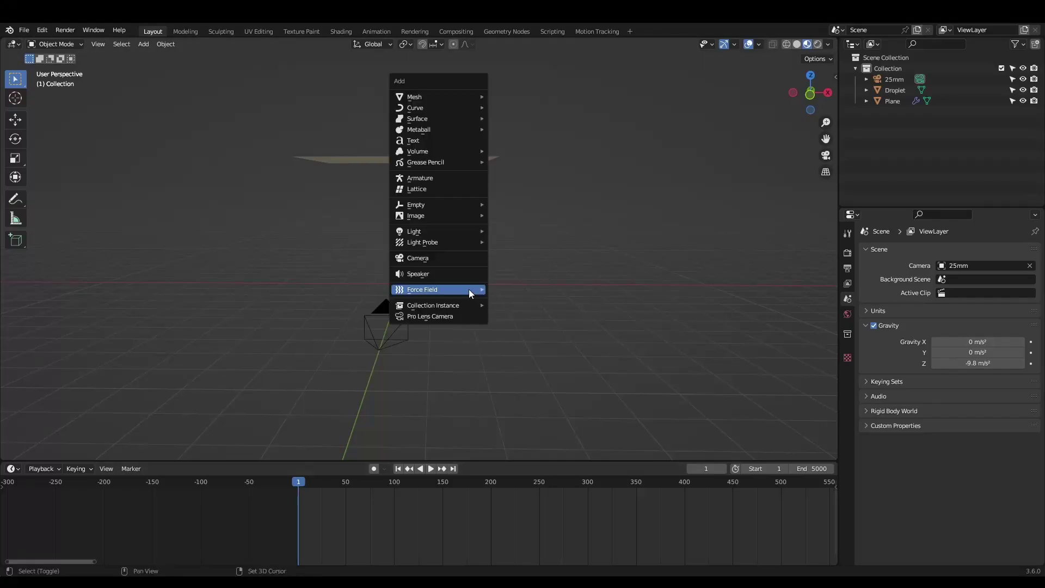
- Add a Wind force field, rotate it 90° on Y, and place it left of the rain
mouse_move(468, 289)
left_click(528, 300)
type("ry90")
key("Return")
key("g")
left_click(389, 291)
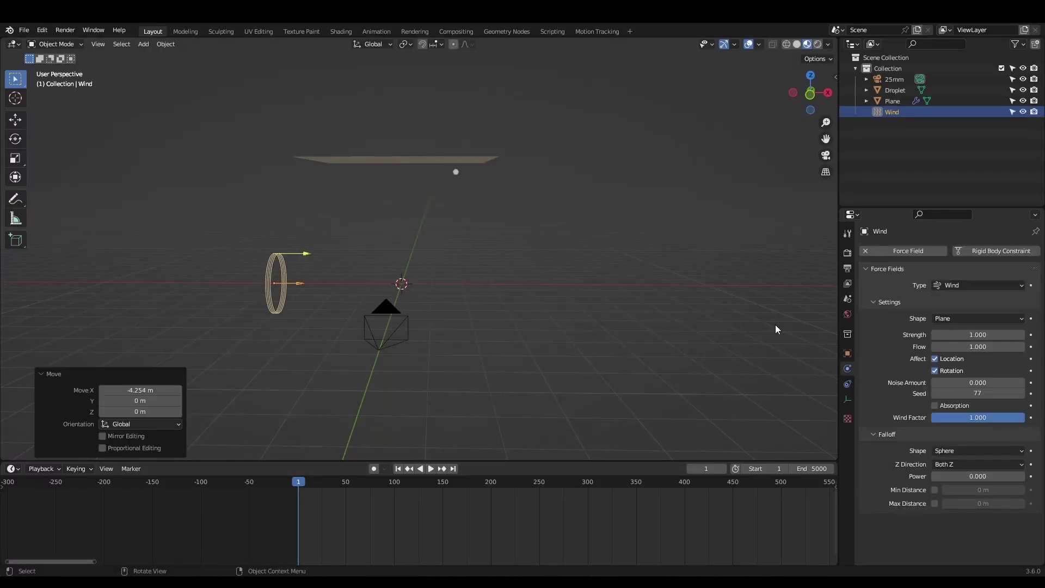
- Set the wind strength to 13 and play the animation to check it
double_click(978, 334)
type("13")
key("Return")
left_click(430, 468)
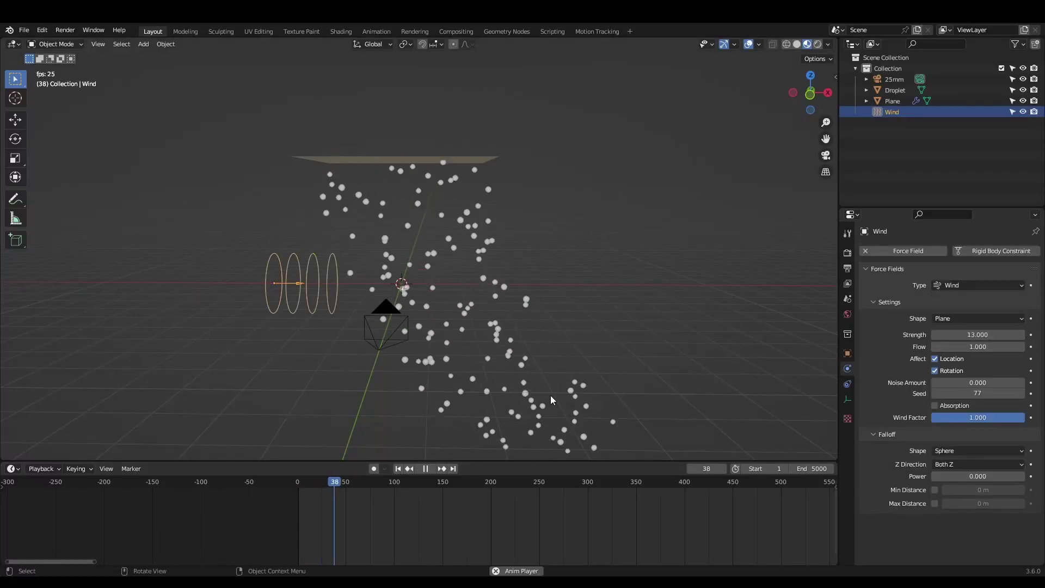
key("space")
key("alt+a")
- Add a Turbulence force field and replay the simulation from frame one
key("shift+a")
mouse_move(489, 330)
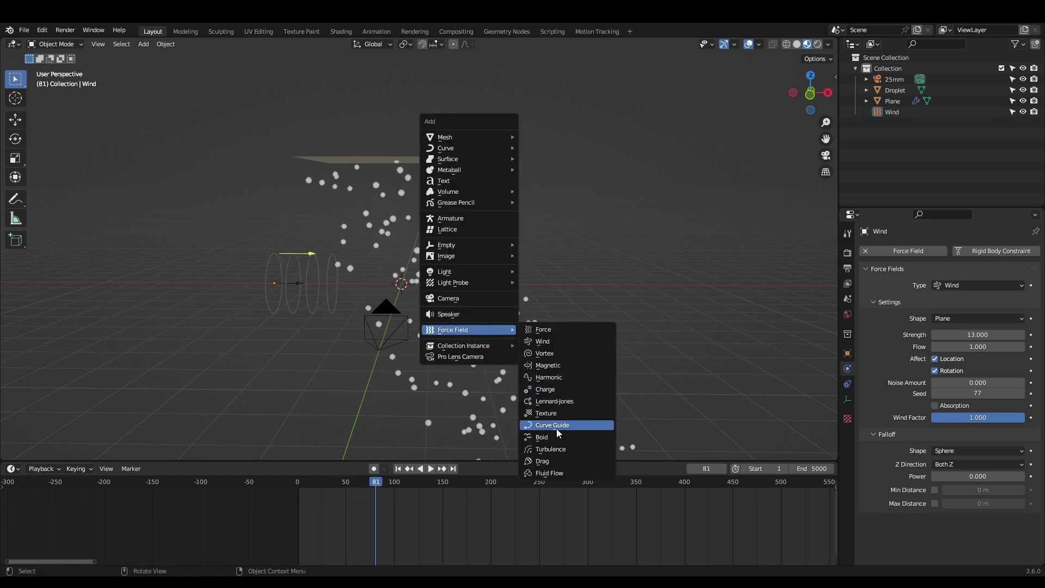
left_click(550, 449)
key("shift+Left")
key("space")
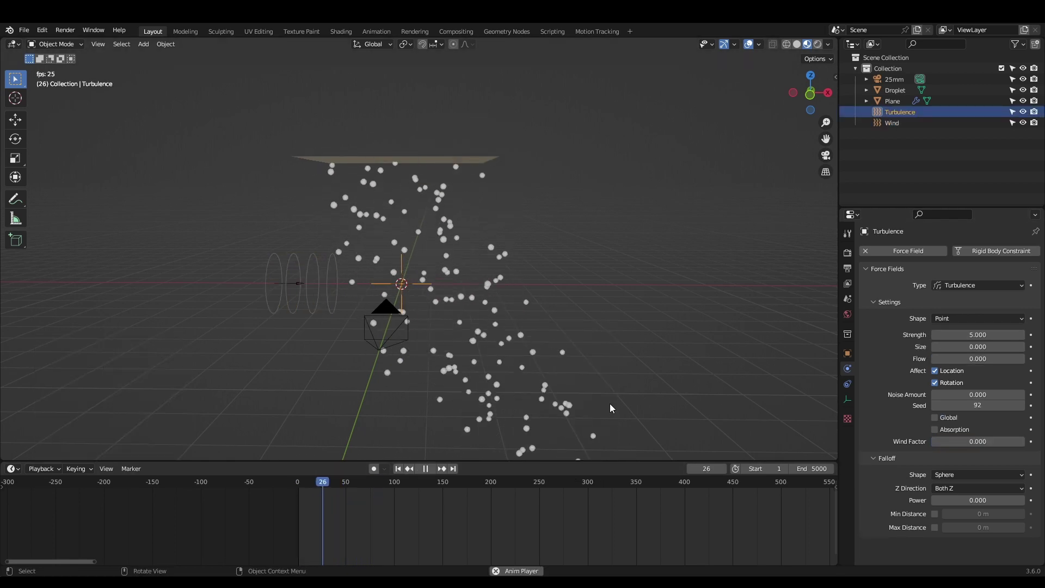
key("alt+a")
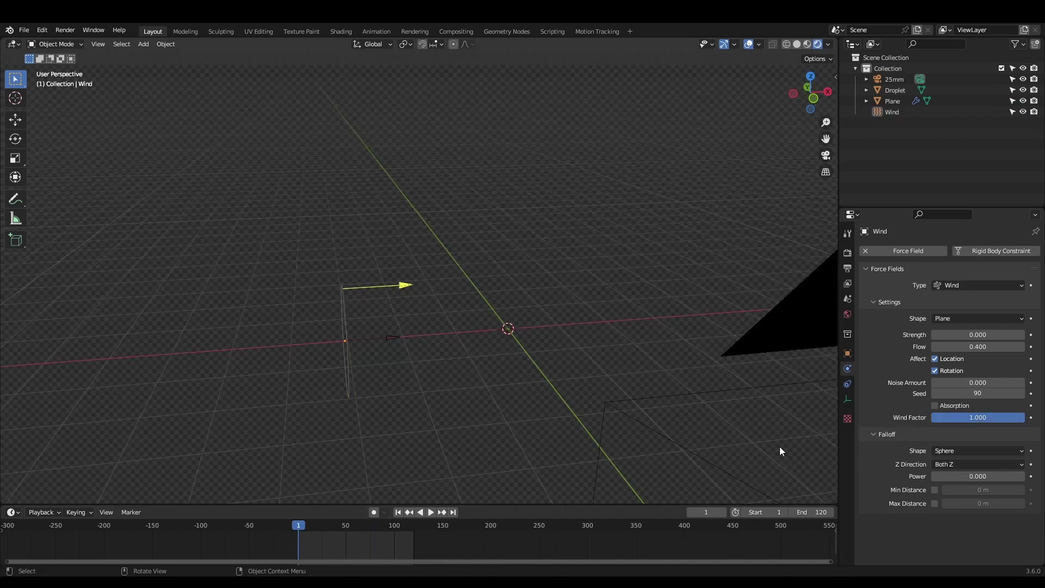
- Keyframe the wind field's Strength and show its curve in the Graph Editor
left_click(430, 357)
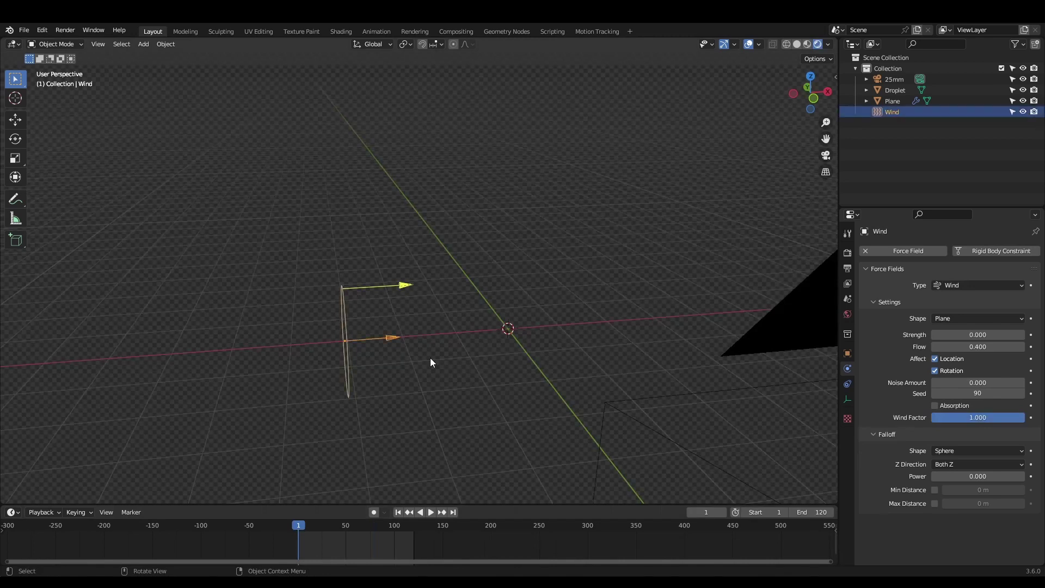
key("i")
left_click(11, 512)
left_click(155, 428)
left_click_drag(85, 505, 85, 349)
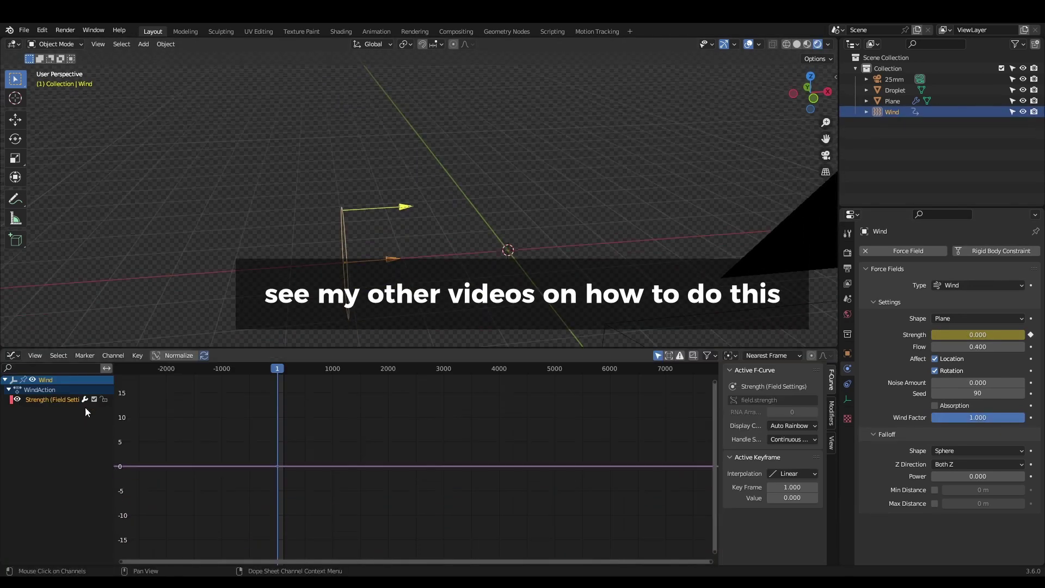
- Add a Noise modifier to the wind strength curve with Add blend type
left_click(832, 413)
left_click(759, 372)
left_click(760, 423)
left_click(793, 406)
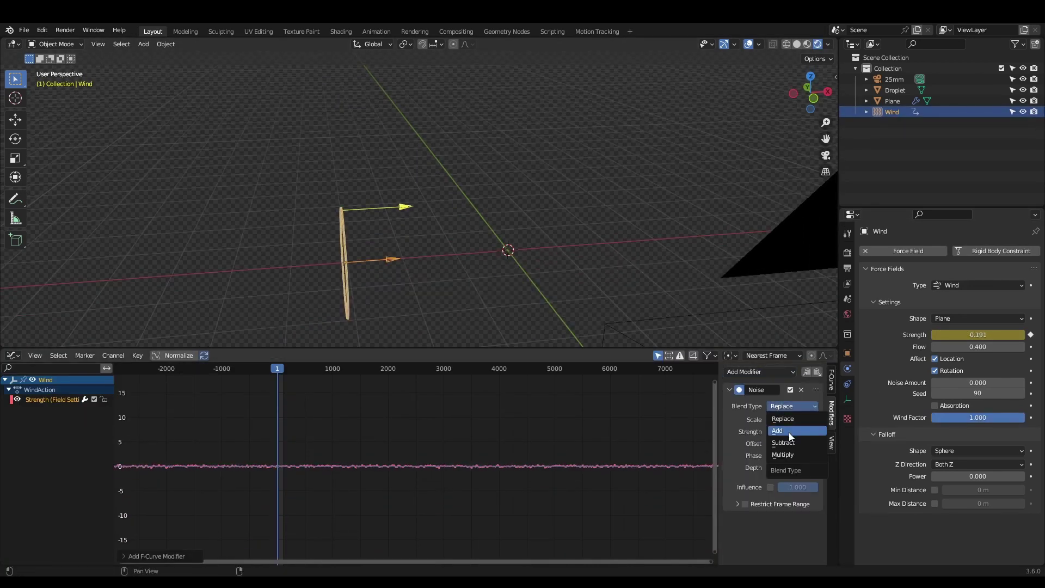
left_click(788, 432)
middle_click_drag(413, 327, 498, 243)
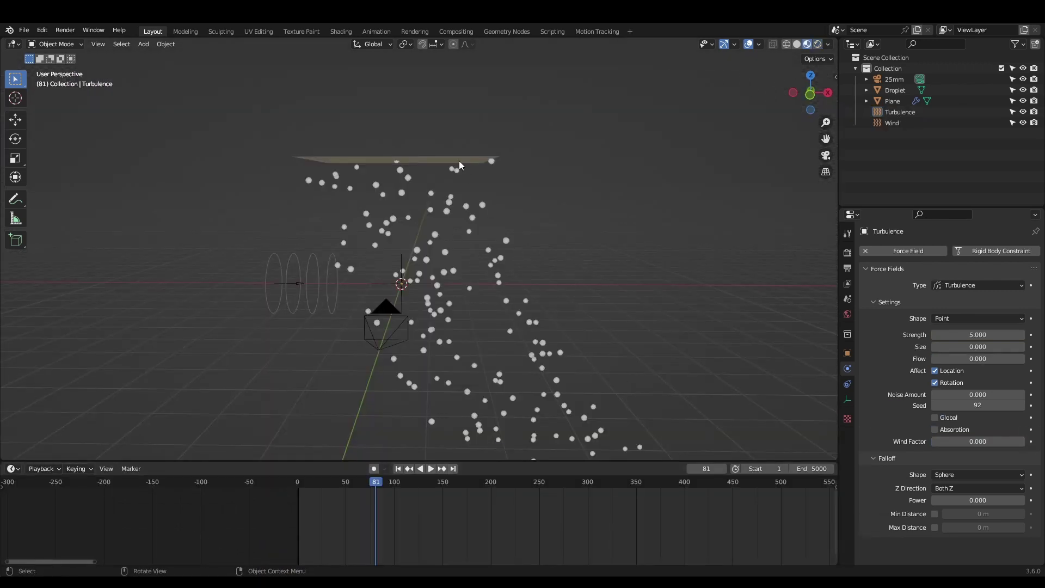
- Render the Rain particles as Object using Droplet as the instance object
left_click(459, 161)
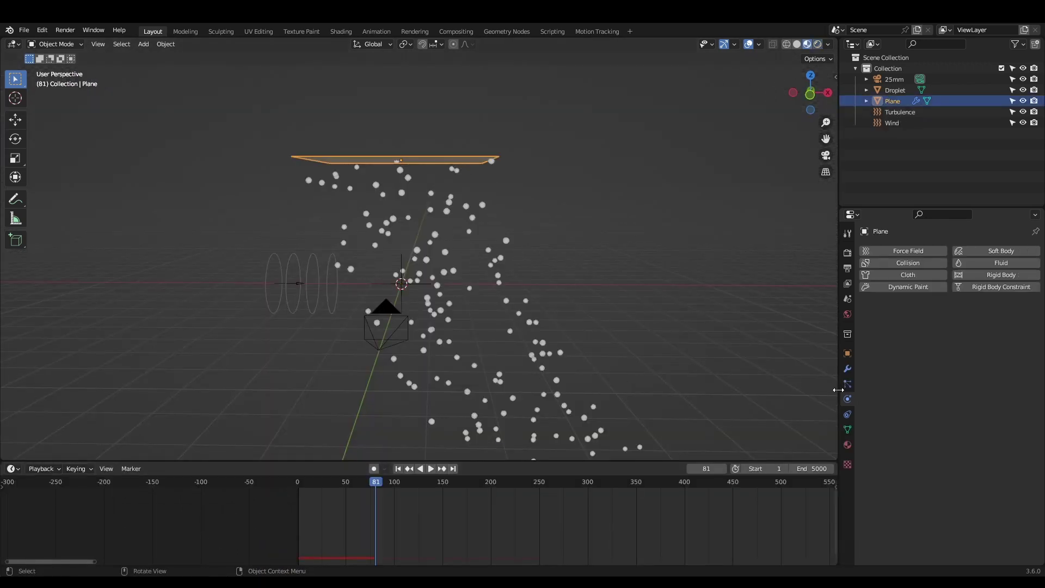
left_click(846, 384)
scroll(887, 377, "down", 10)
scroll(888, 379, "down", 1)
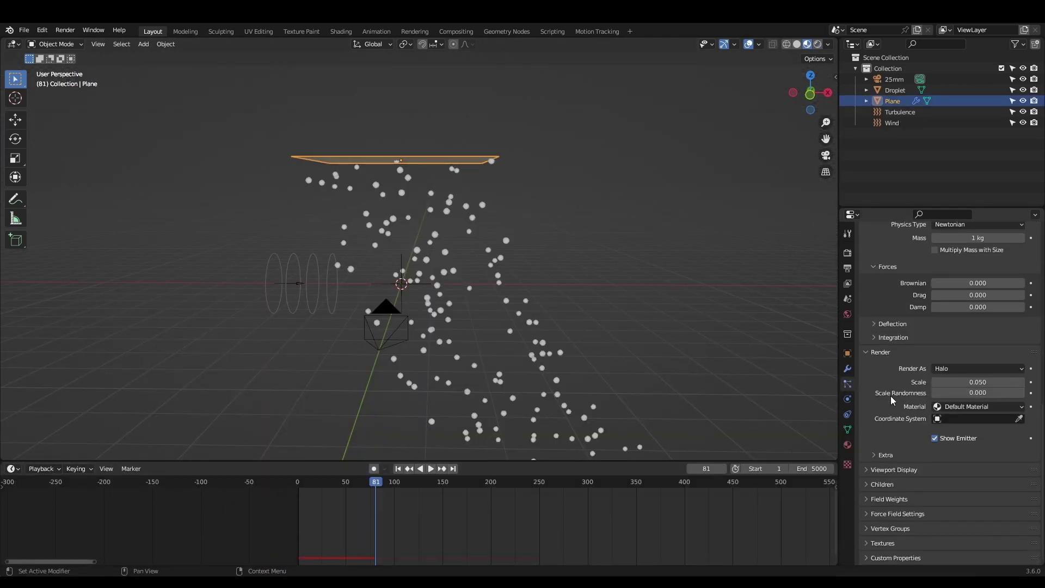
left_click(974, 369)
left_click(952, 427)
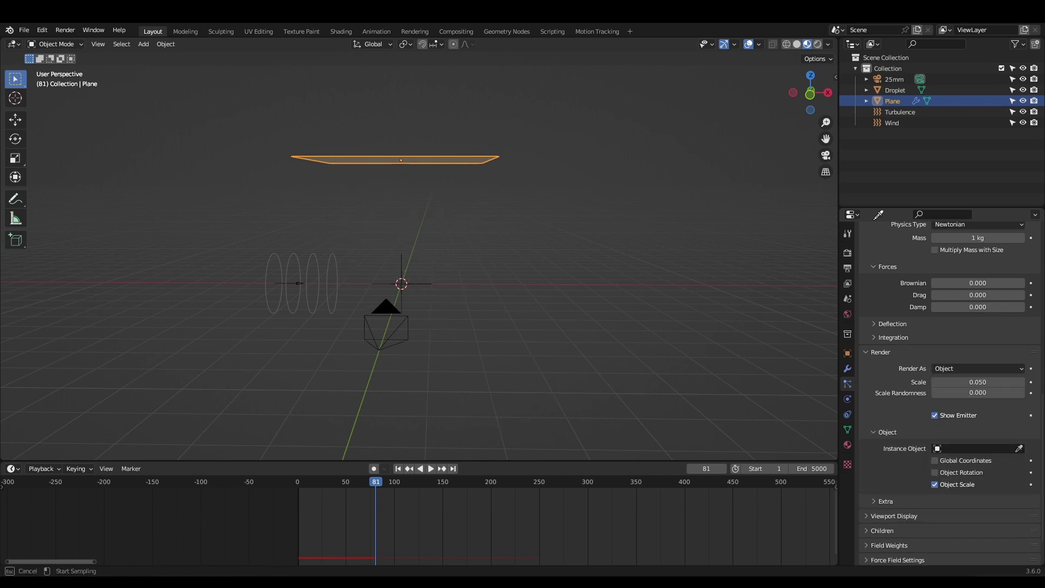
left_click(899, 87)
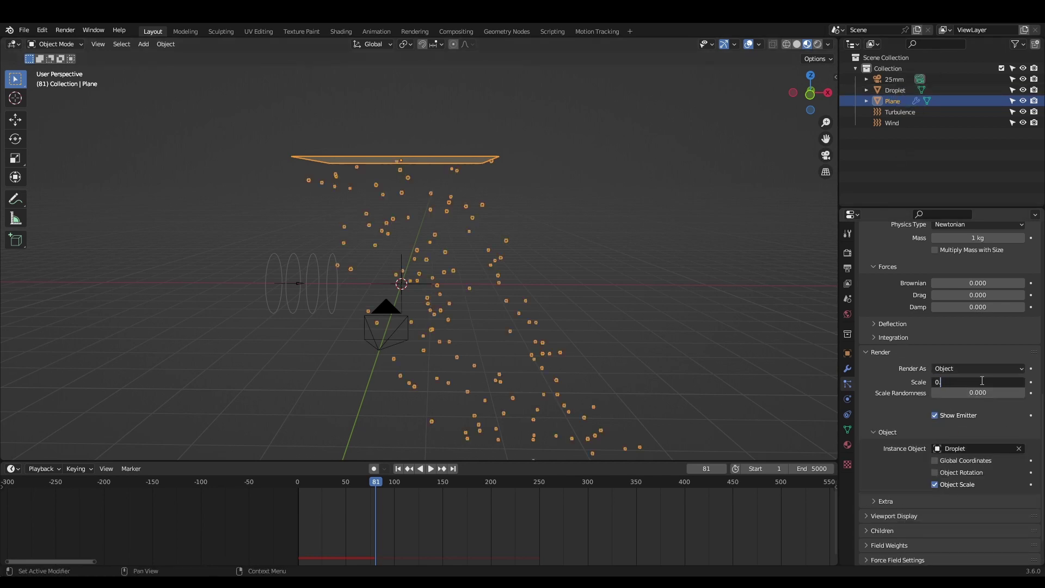
- Set particle scale to 0.02 and emission number to 10000, then replay the rain
key("Return")
left_click(587, 350)
scroll(951, 329, "up", 15)
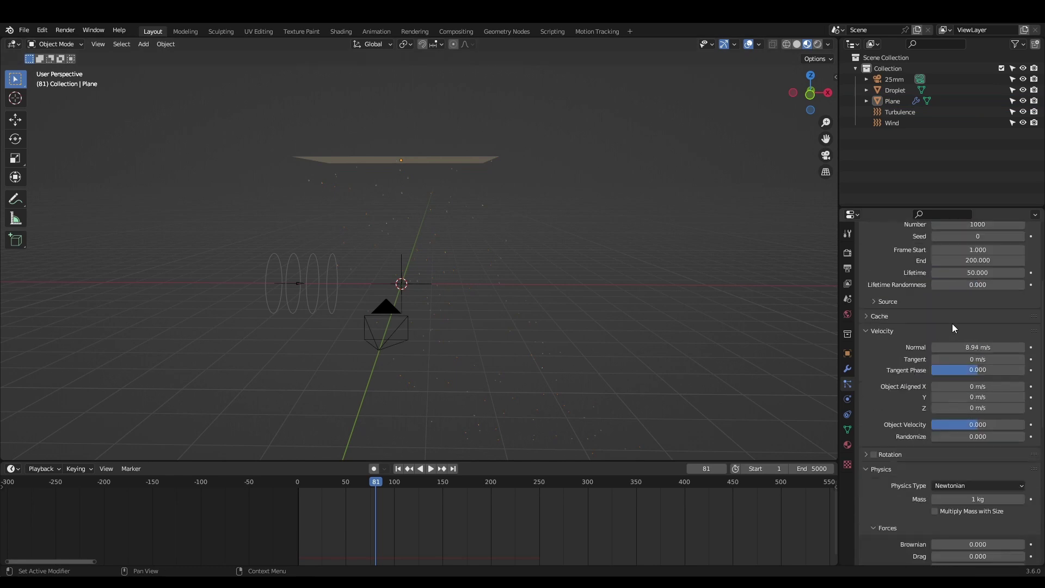
left_click(977, 349)
key("Return")
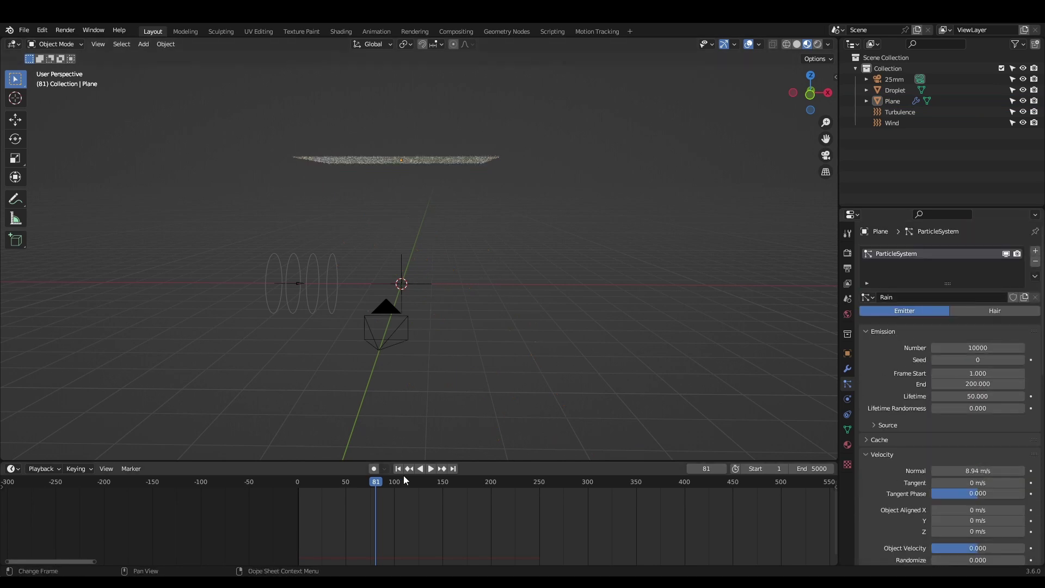
key("shift+Left")
key("space")
left_click(510, 393)
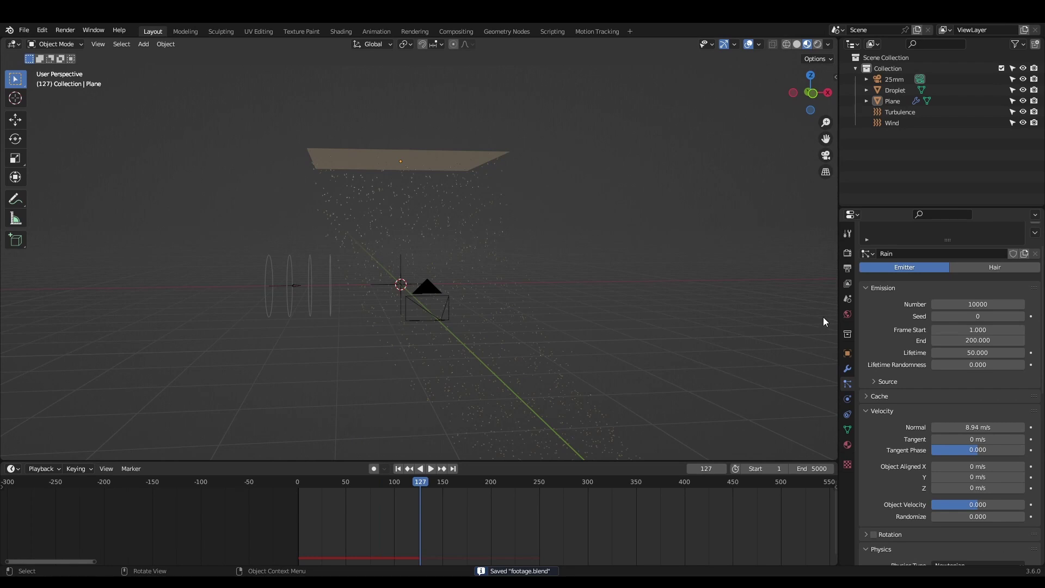
- Enable render Motion Blur with position End on Frame and 128 px maximum blur
left_click(848, 254)
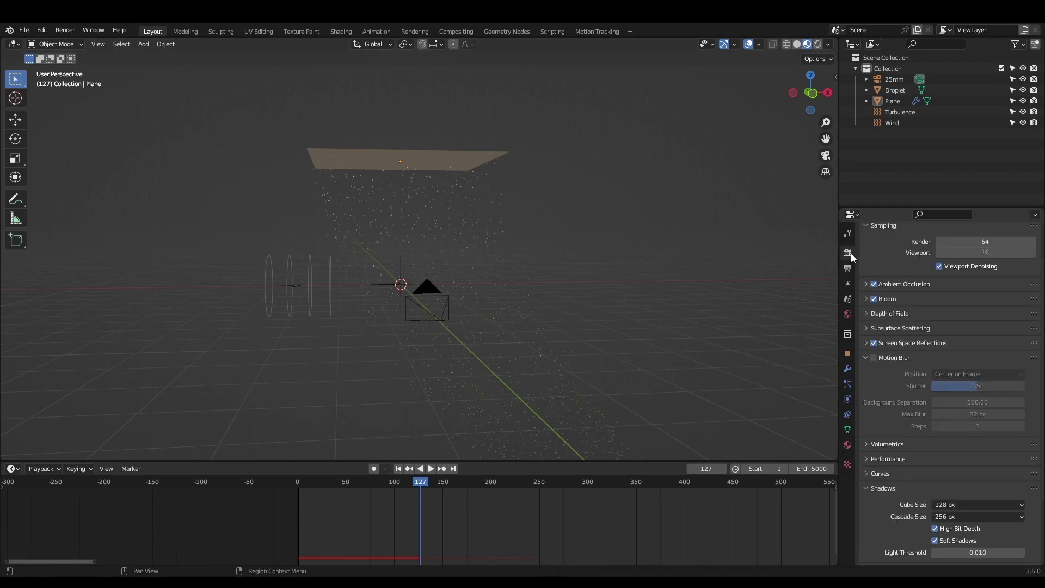
left_click(874, 358)
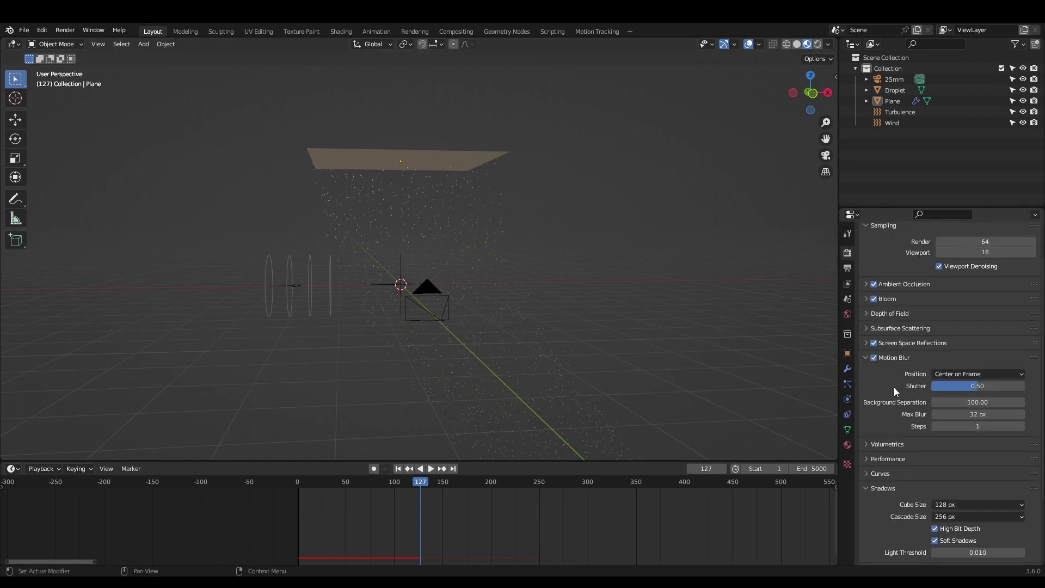
left_click(954, 372)
left_click(952, 398)
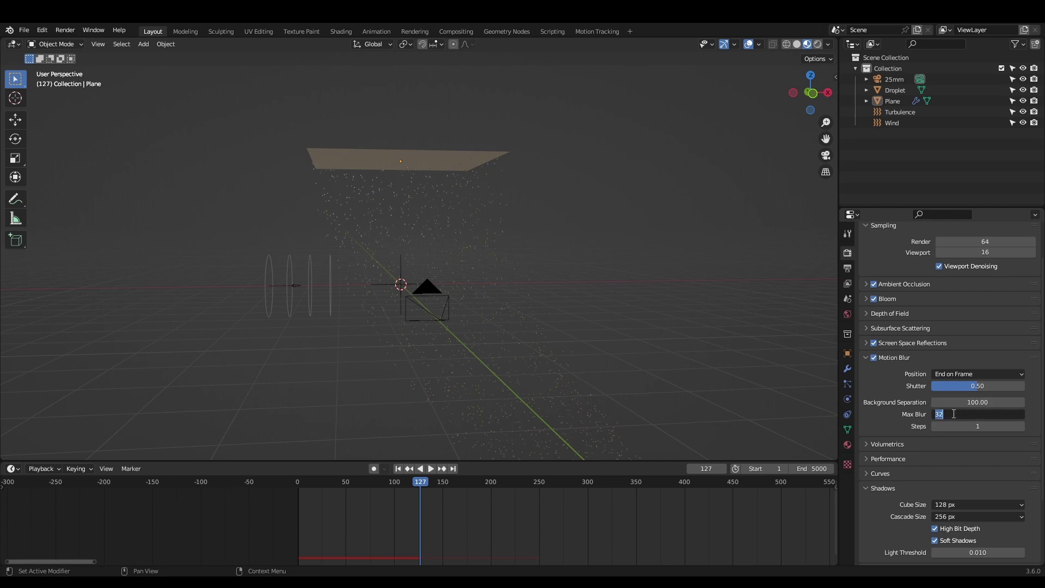
left_click(954, 414)
type("128")
key("Return")
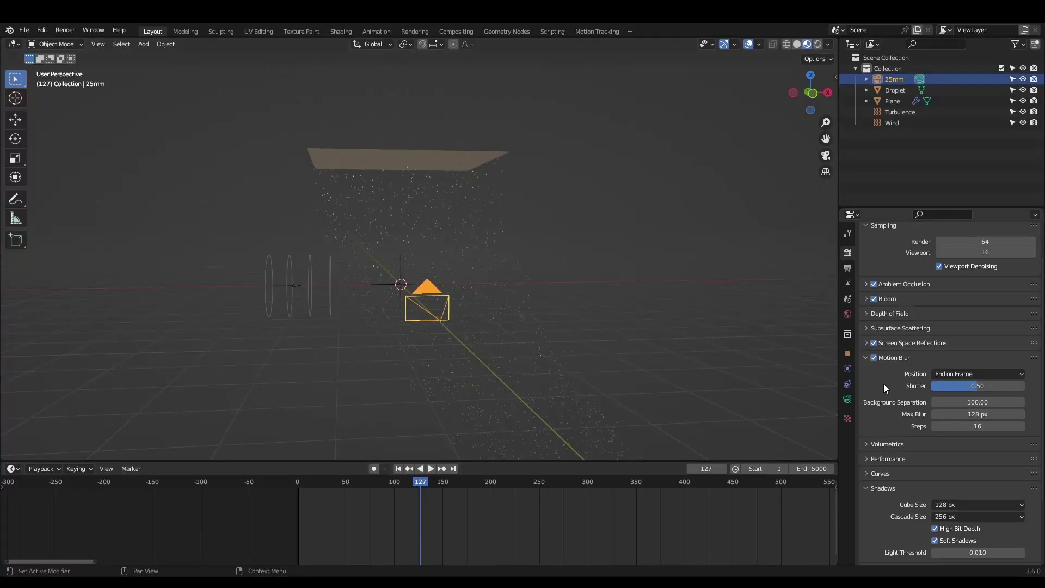
- Make the camera Orthographic, move it over the droplets, and set orthographic scale 5.2
left_click(847, 396)
left_click(977, 241)
left_click(950, 263)
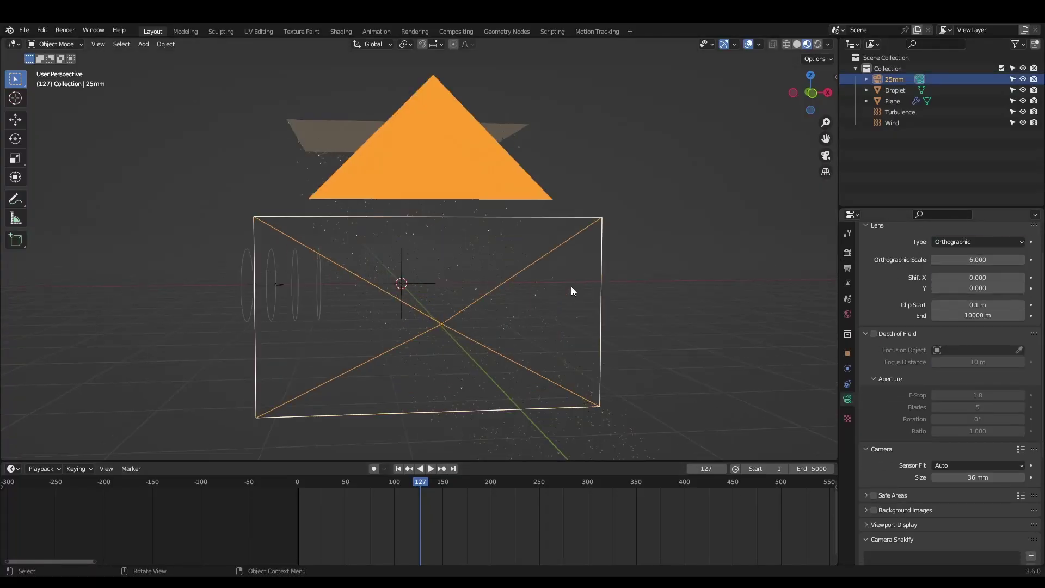
key("KP_0")
key("g")
left_click(617, 191)
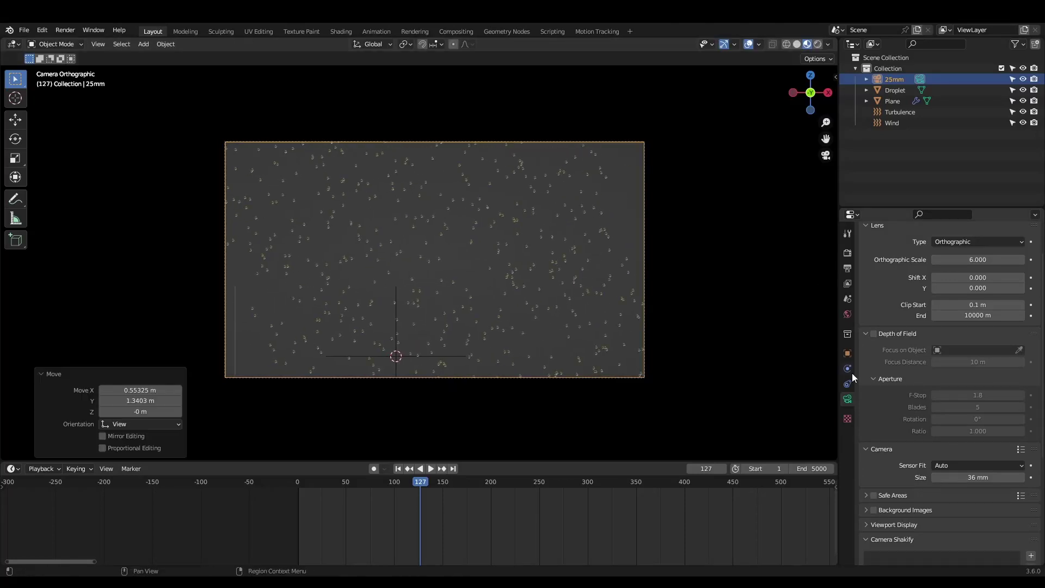
left_click_drag(978, 259, 925, 260)
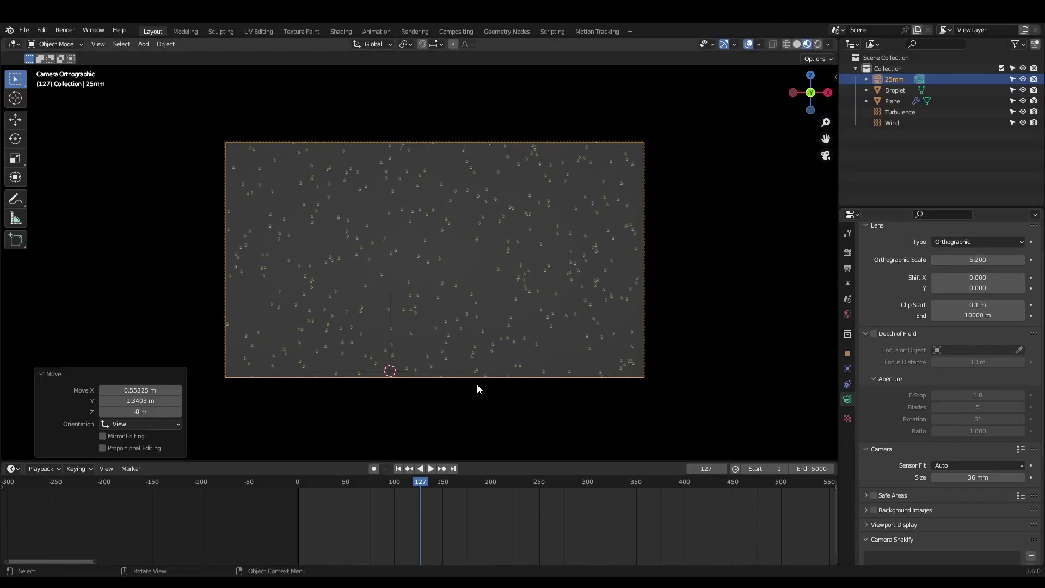
scroll(476, 384, "up", 1)
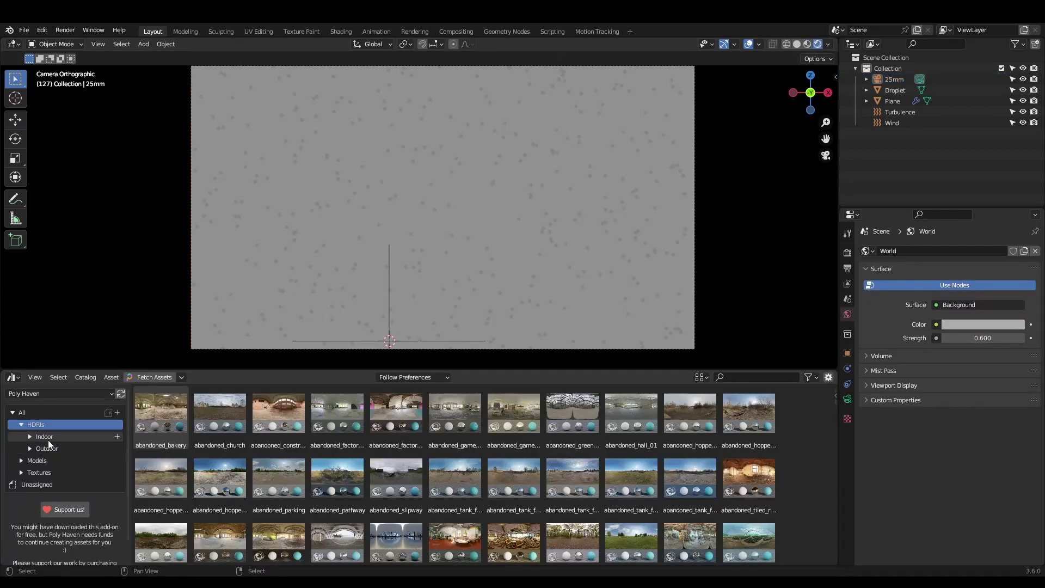
- Search the asset browser for 'puresky' and apply mud_road_puresky as the world sky
left_click(761, 376)
type("puresky")
scroll(570, 478, "down", 1)
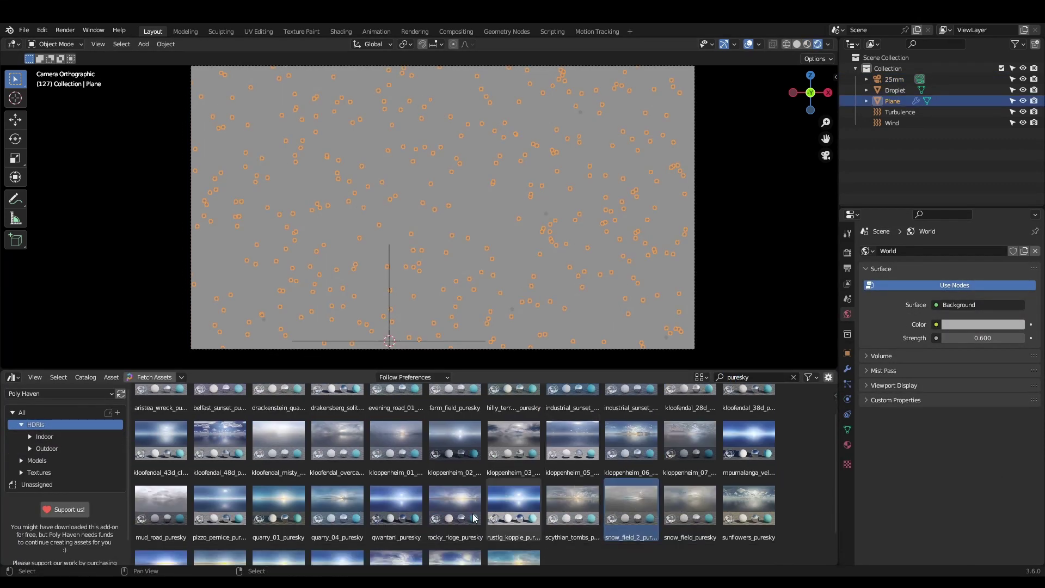
left_click_drag(161, 500, 330, 261)
middle_click_drag(329, 261, 501, 268)
key("KP_0")
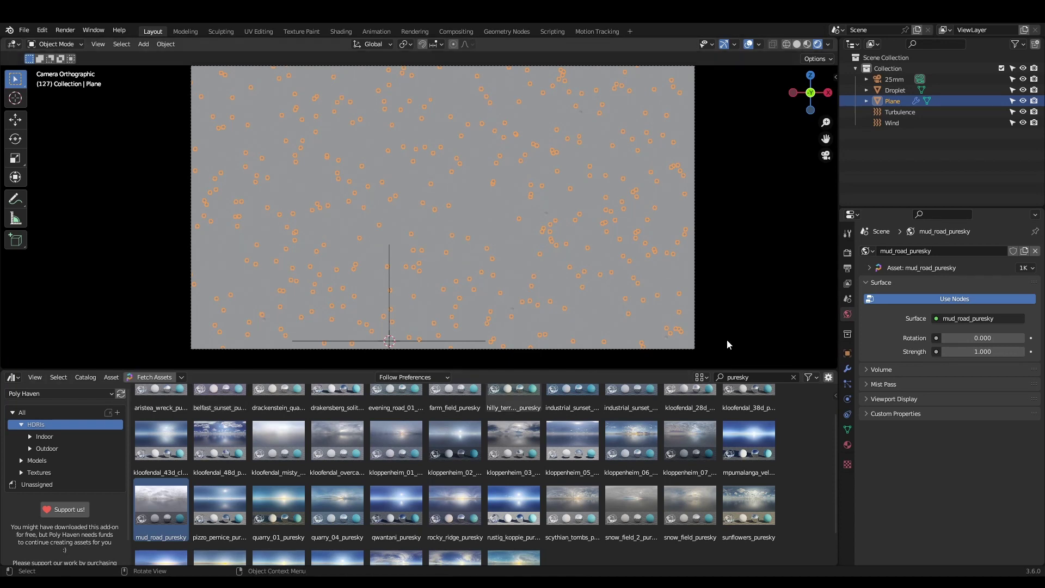
- Enable Film > Transparent in the render settings for a transparent background
left_click(847, 252)
scroll(871, 498, "down", 2)
left_click(934, 482)
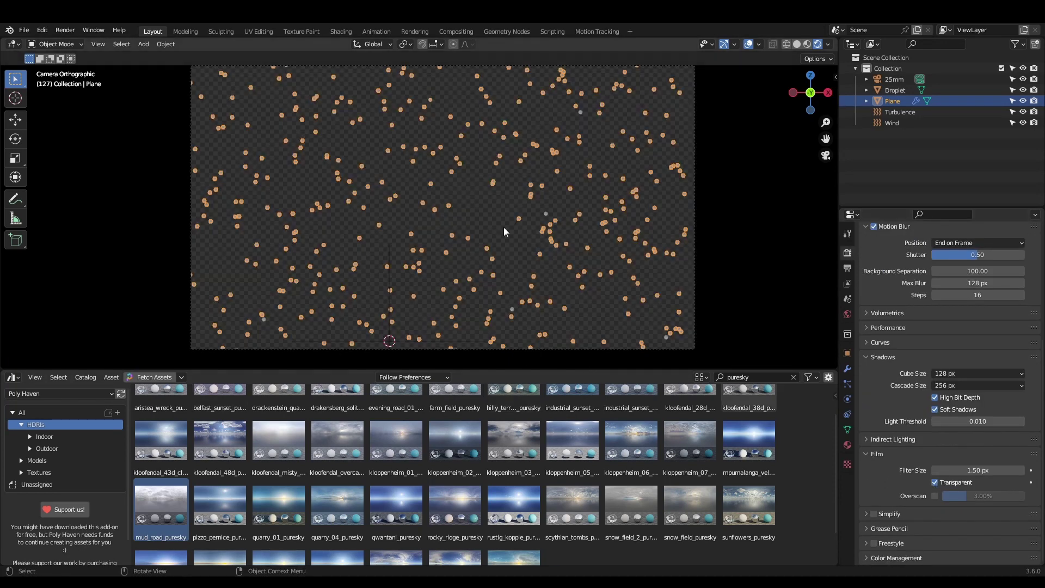
left_click(504, 227)
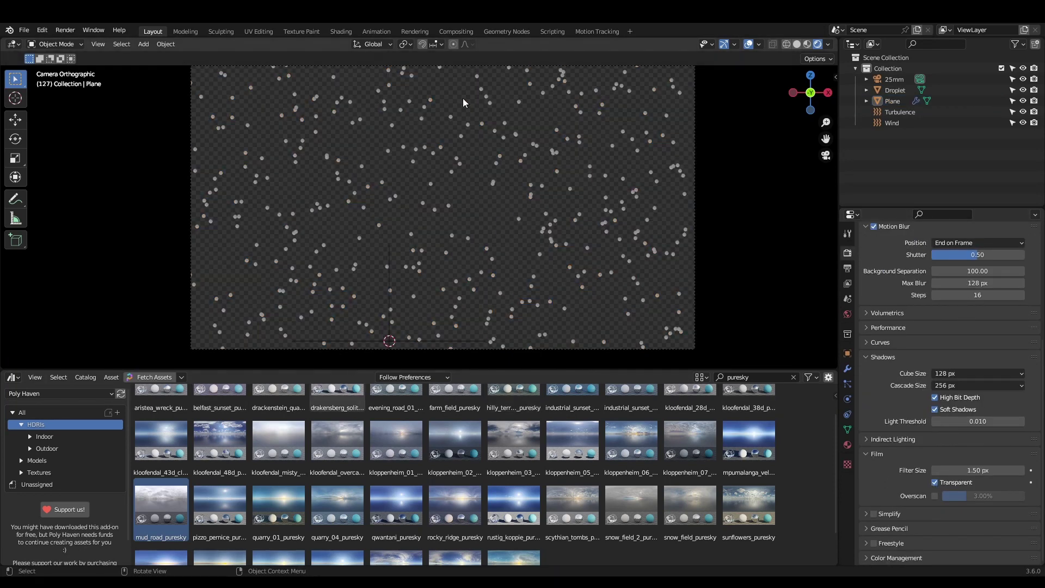
left_click(456, 31)
- Add an Alpha Over node fed by the Render Layers image
key("Home")
key("shift+a")
left_click(335, 393)
type("alpha")
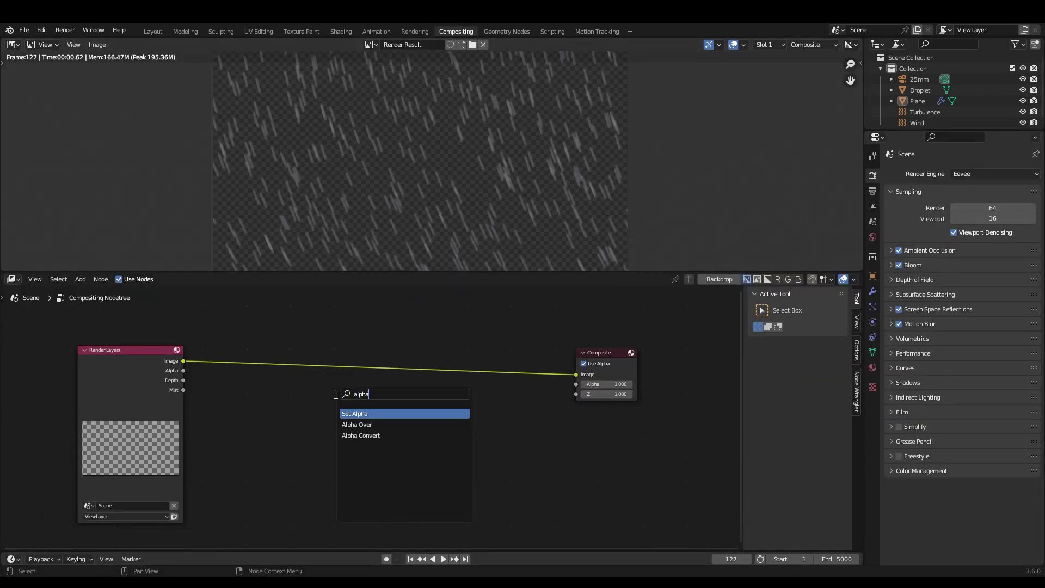
key("Return")
left_click(341, 392)
left_click_drag(183, 361, 350, 453)
- Give Alpha Over a black background and Premultiply 0.75, and route it to Composite
left_click(391, 442)
left_click_drag(452, 361, 454, 381)
left_click_drag(411, 399, 575, 374)
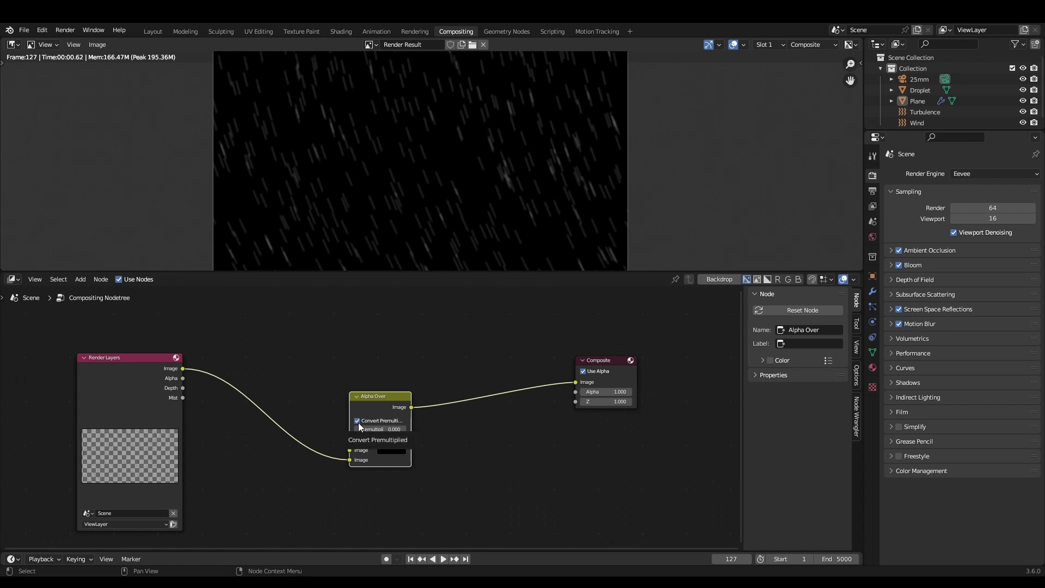
left_click_drag(359, 429, 387, 429)
left_click(452, 371)
- Set the output format to FFmpeg video with an MPEG-4 container and H.264 codec
left_click(873, 192)
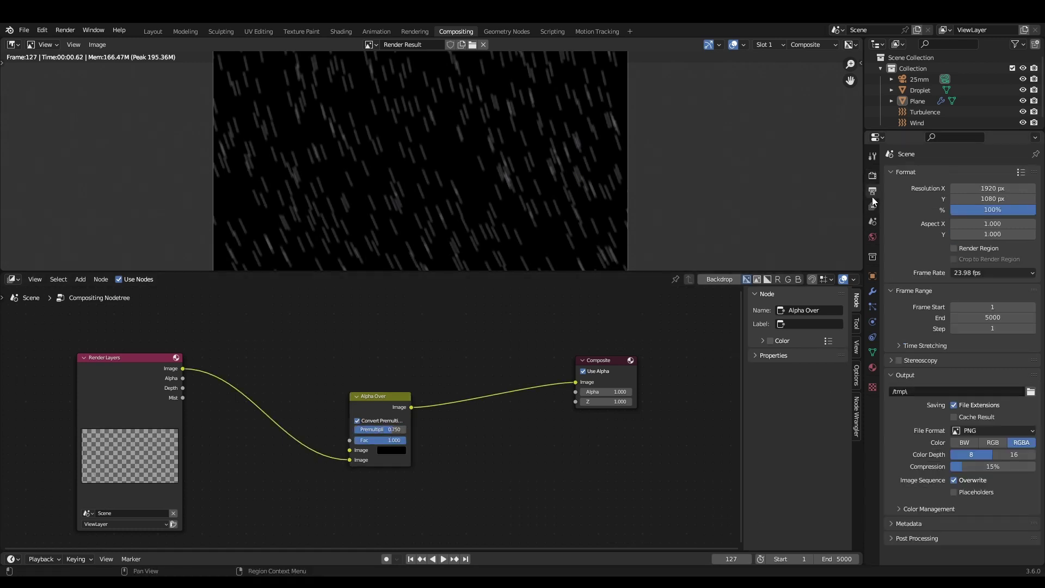
left_click(976, 430)
left_click(1004, 485)
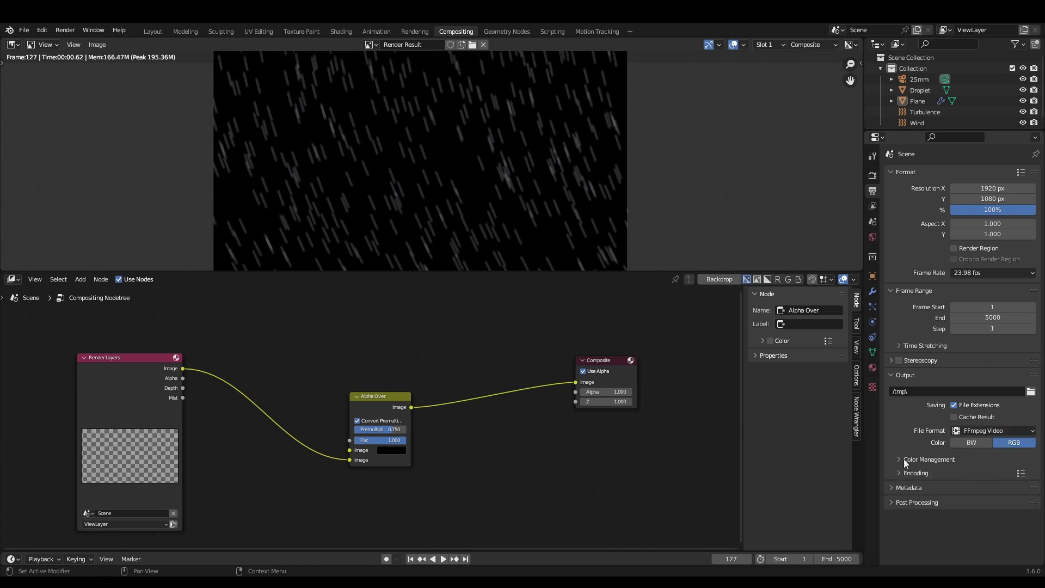
left_click(900, 459)
left_click(899, 460)
scroll(902, 440, "down", 4)
left_click(970, 390)
left_click(971, 427)
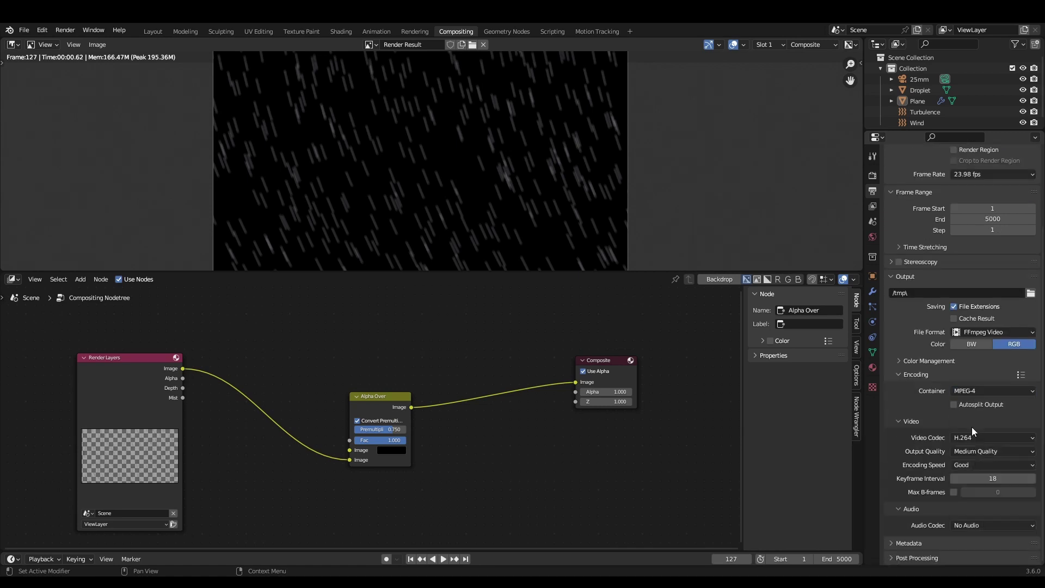
left_click(972, 440)
left_click(971, 441)
scroll(951, 446, "up", 3)
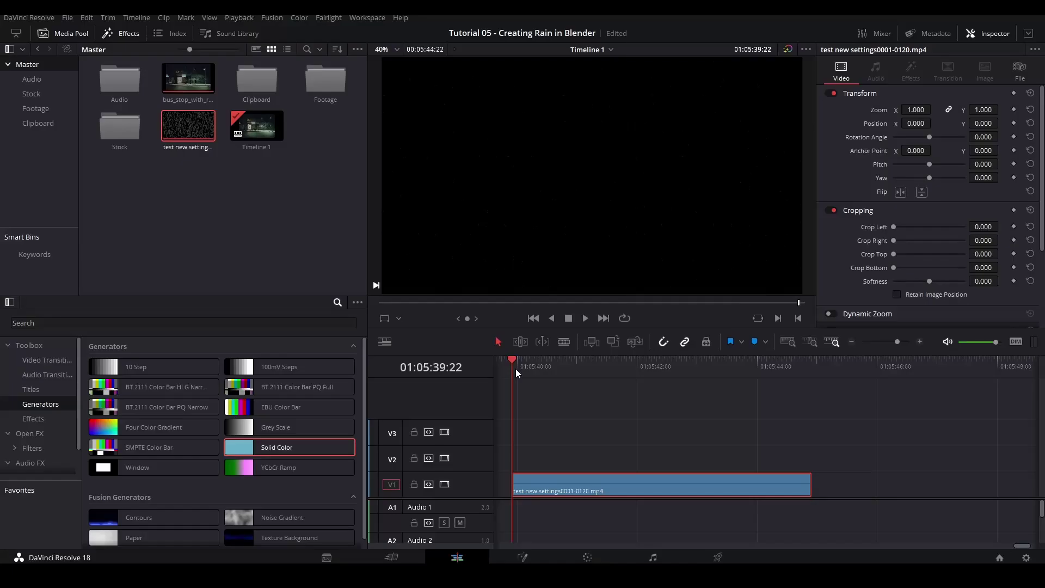
- In DaVinci Resolve, split the rain clip at the cut point and delete part, leaving a gap
left_click_drag(515, 368, 583, 361)
key("ctrl+b")
left_click(560, 486)
key("Delete")
left_click(695, 487)
key("space")
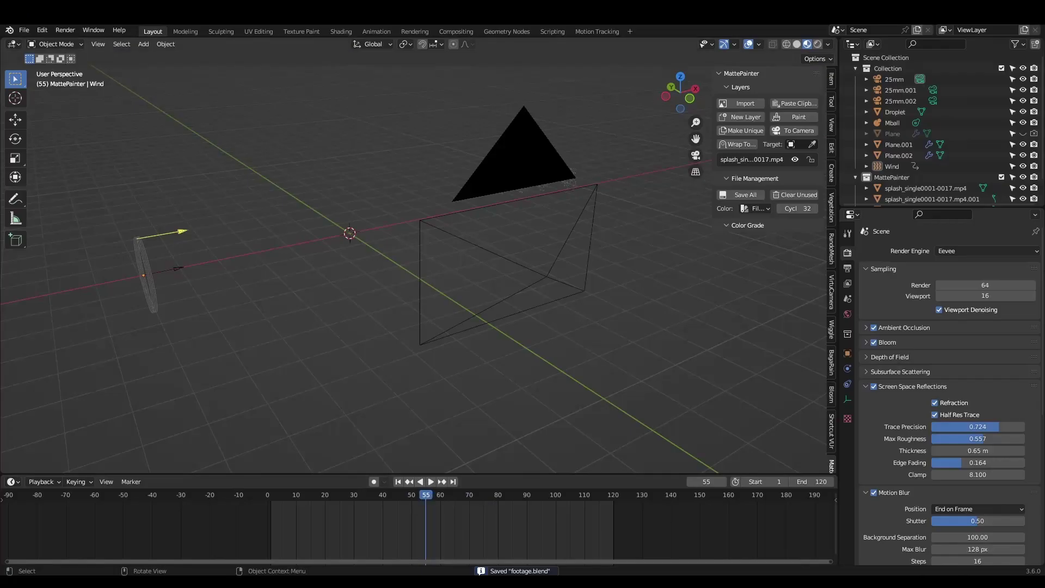
- Add a plane with X scale 1920 and Y scale 1080
key("shift+a")
mouse_move(331, 315)
left_click(405, 315)
left_click(848, 353)
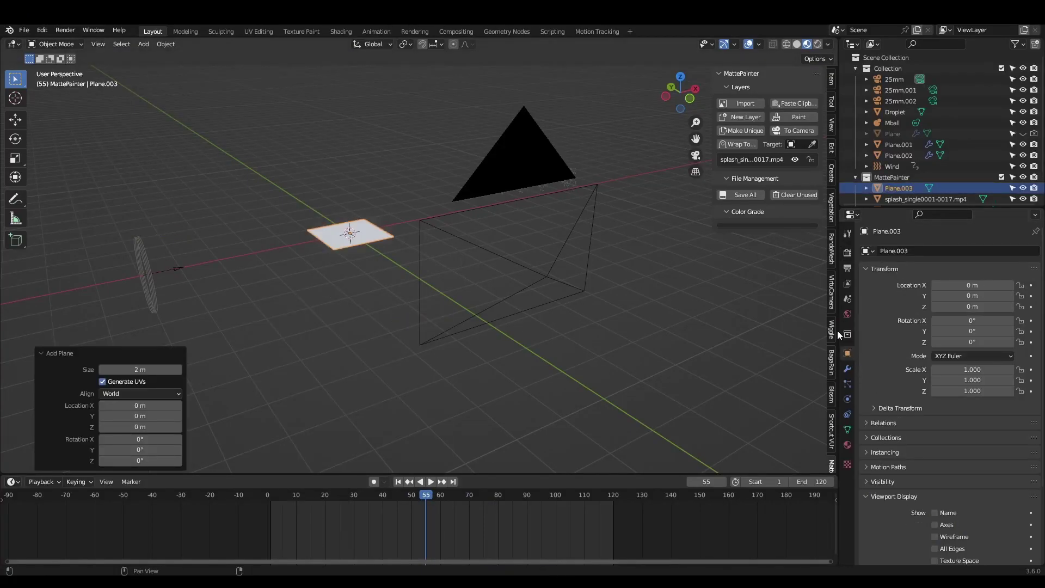
left_click(983, 369)
type("1920")
key("Tab")
type("1080")
key("Return")
- Shrink the plane, rotate it 90° on X, and scale it to fill the camera frame
type("s.1")
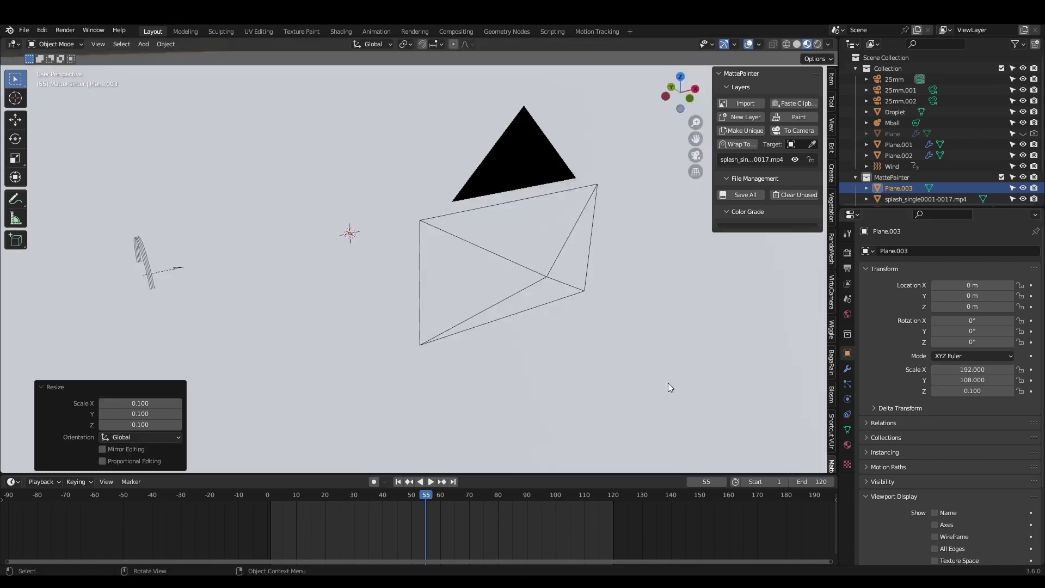
type("s")
left_click(396, 267)
key("s")
left_click(360, 241)
type("rx90")
key("Return")
key("KP_0")
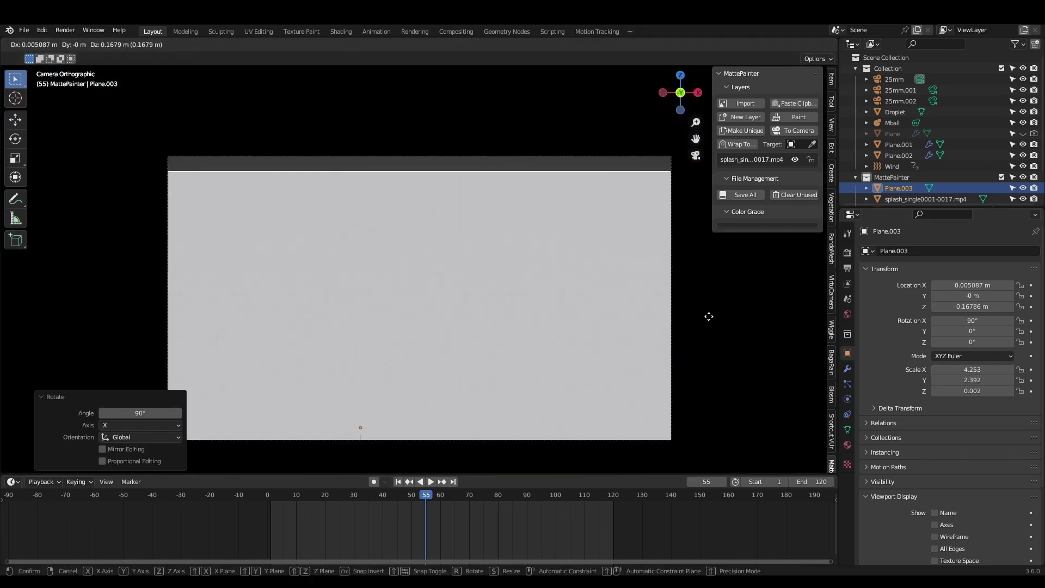
key("s")
left_click(555, 330)
key("s")
left_click(617, 228)
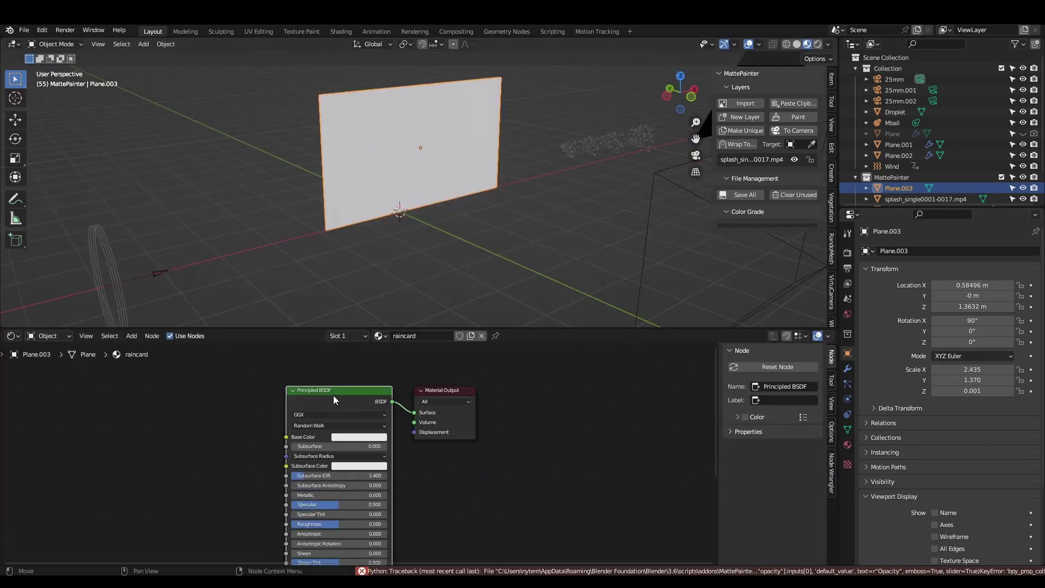
- Replace the plane's shader with Emission and mix it with a Transparent BSDF via Mix Shader
key("x")
key("shift+a")
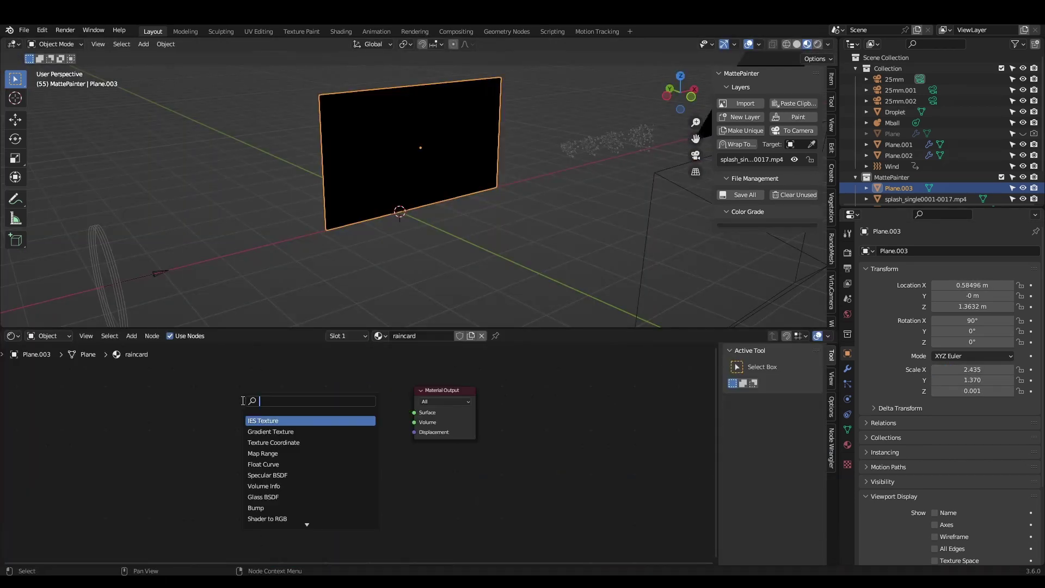
left_click(247, 419)
key("shift+a")
type("trans")
key("Return")
left_click(283, 414)
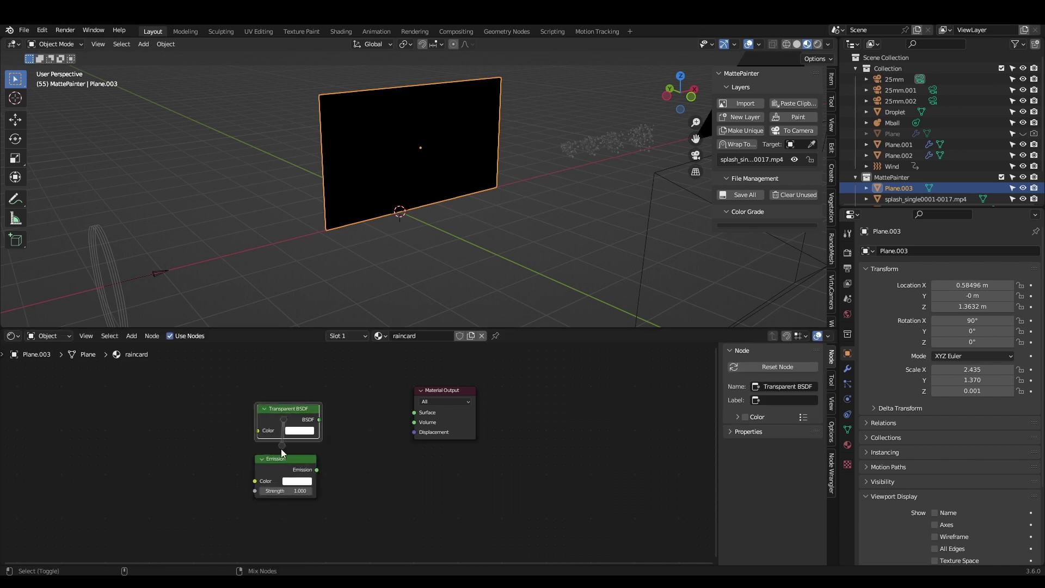
left_click(256, 457, "shift")
key("ctrl+0")
left_click(363, 467)
middle_click_drag(108, 435, 356, 427)
- Add an Image Texture with raincard.mov, linking its Color to Emission Color and Mix Fac
key("shift+a")
type("image")
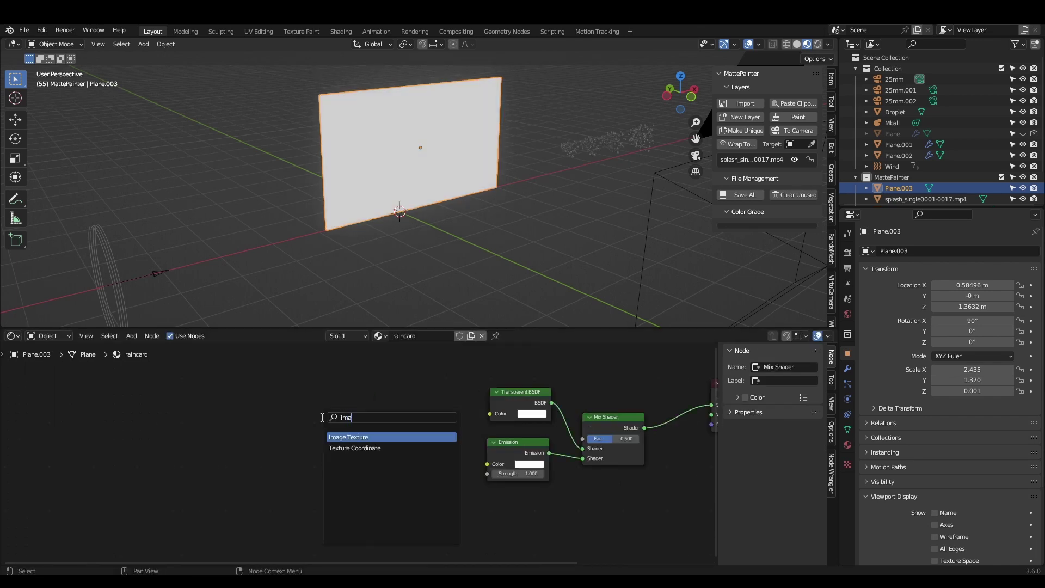
key("Return")
left_click(400, 447)
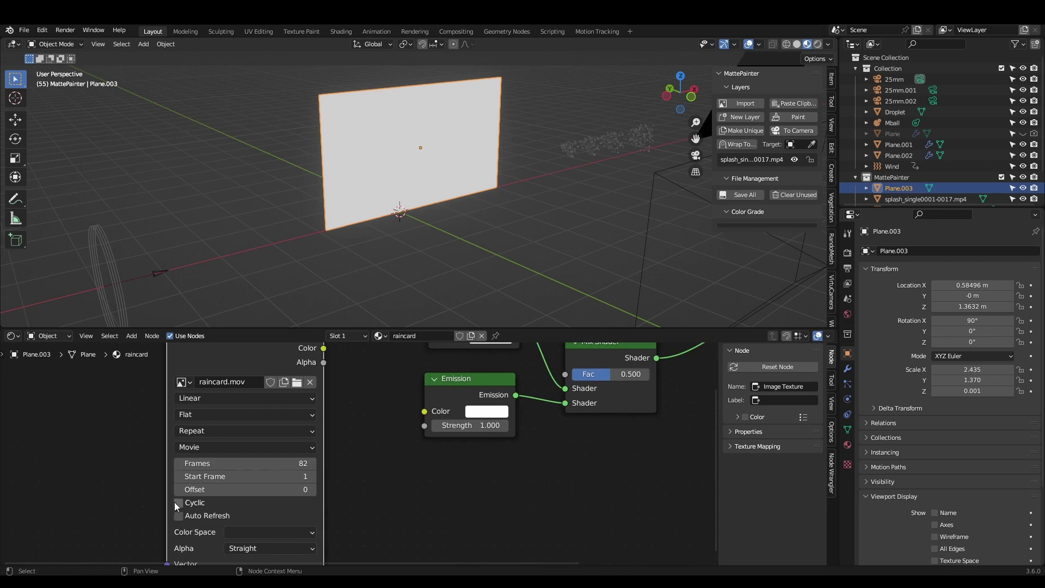
middle_click_drag(316, 349, 245, 413)
left_click_drag(246, 408, 346, 471)
left_click_drag(200, 408, 486, 434)
left_click(847, 444)
scroll(883, 378, "down", 2)
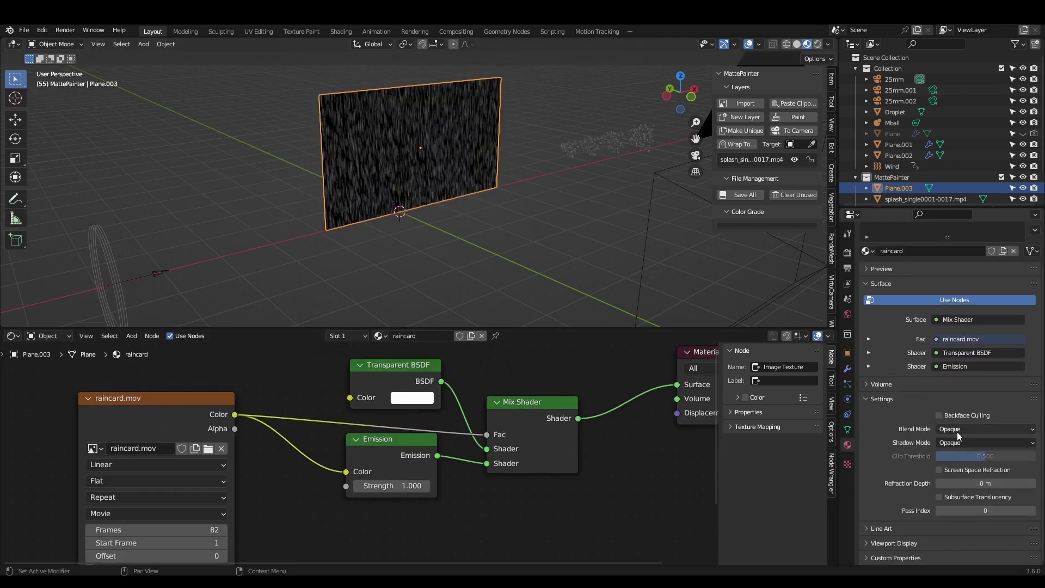
left_click(956, 430)
- Set the raincard material's Blend Mode to Alpha Blend and Shadow Mode to None
left_click(965, 472)
left_click(959, 443)
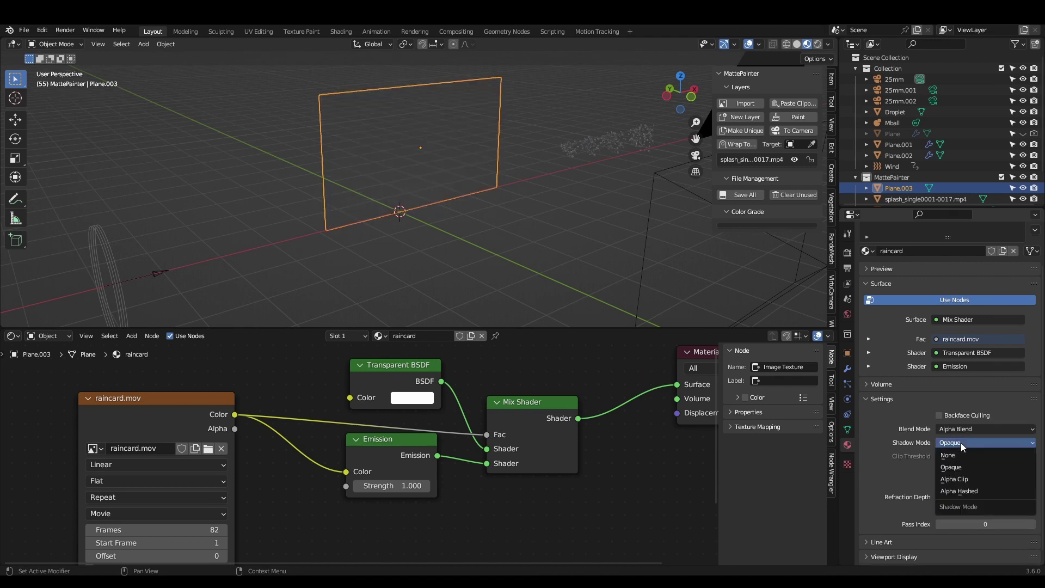
left_click(952, 455)
- Move the Color Ramp stops to strengthen the rain's contrast
middle_click_drag(406, 158, 462, 219)
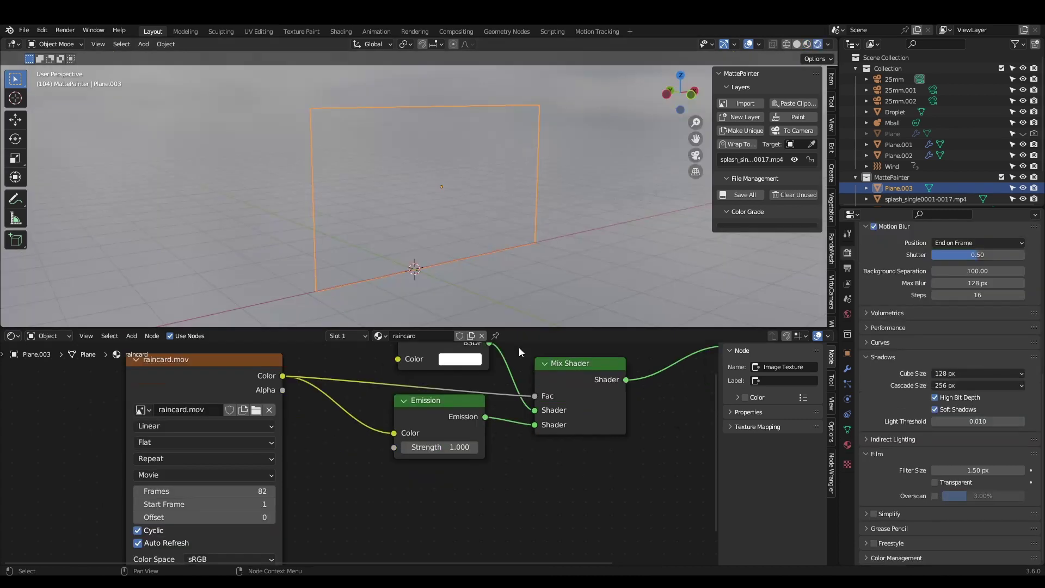
left_click_drag(518, 330, 518, 441)
middle_click_drag(487, 254, 497, 283)
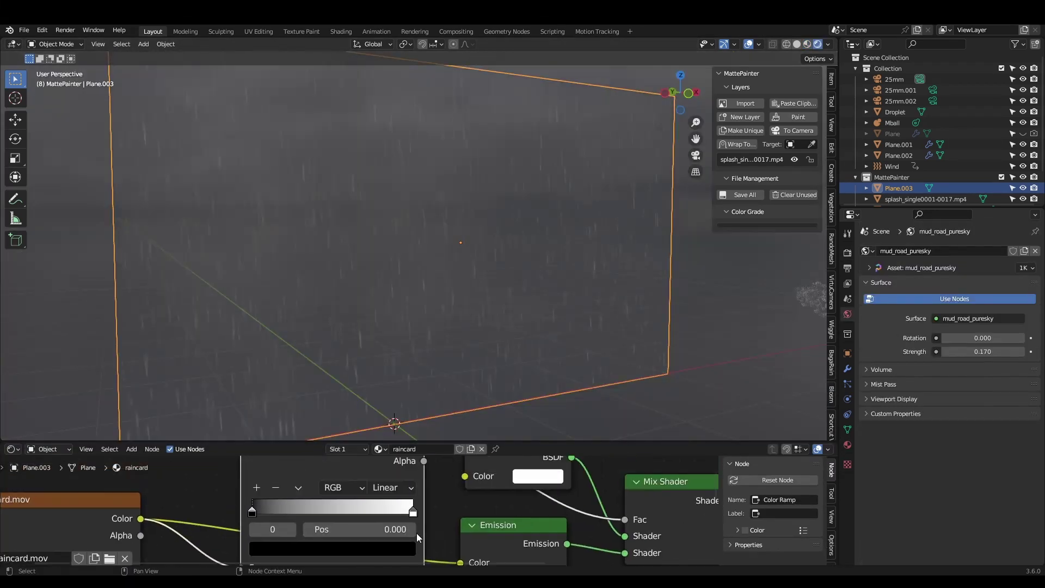
mouse_move(258, 511)
left_mouse_down()
mouse_move(277, 512)
mouse_move(251, 512)
left_mouse_up()
left_click_drag(413, 512, 251, 507)
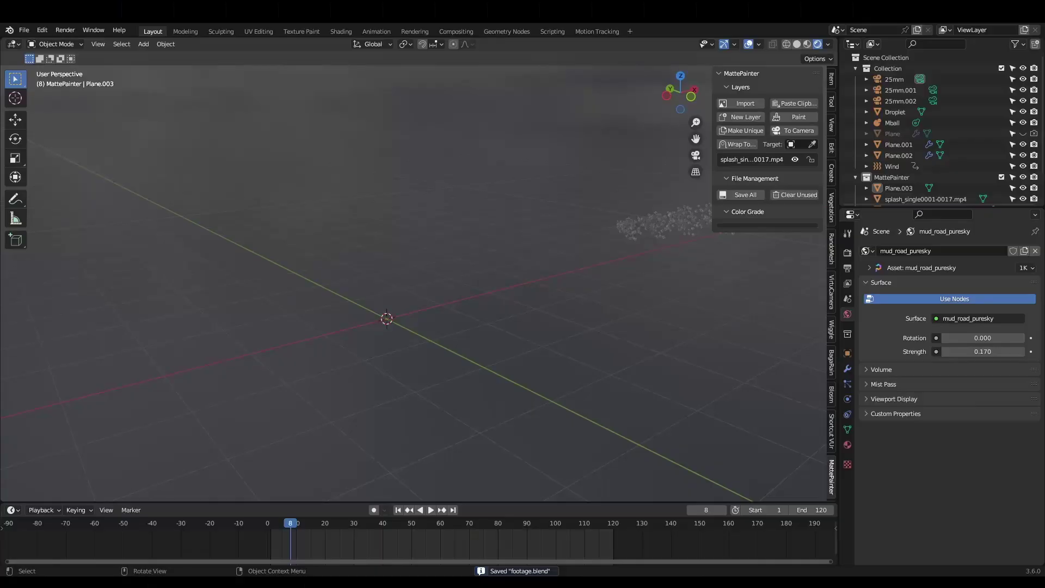
- Add a Ball metaball and make the emitter's particles render as the Mball object
key("shift+a")
mouse_move(495, 347)
left_click(544, 344)
key("s")
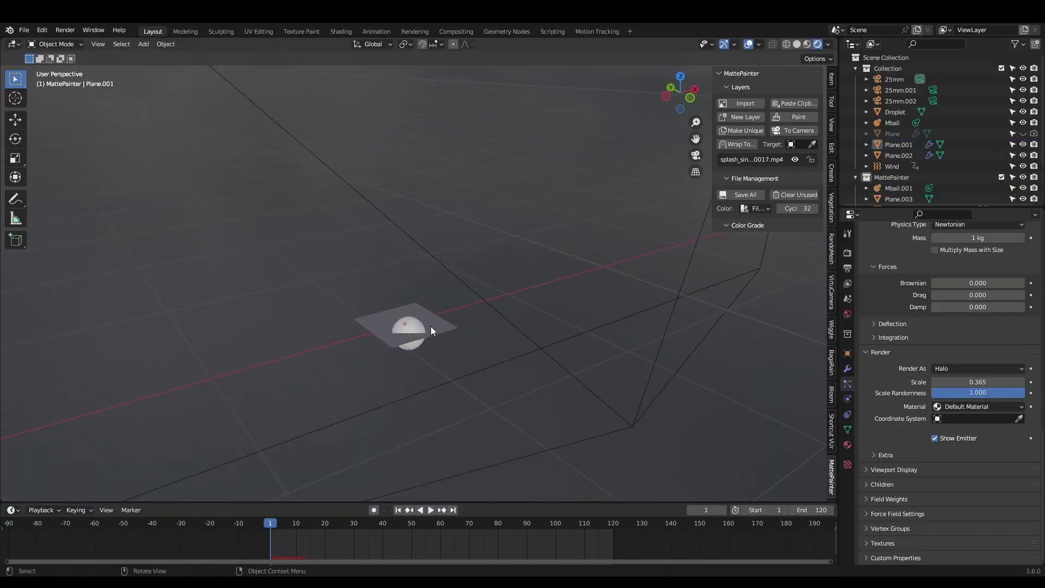
left_click(432, 330)
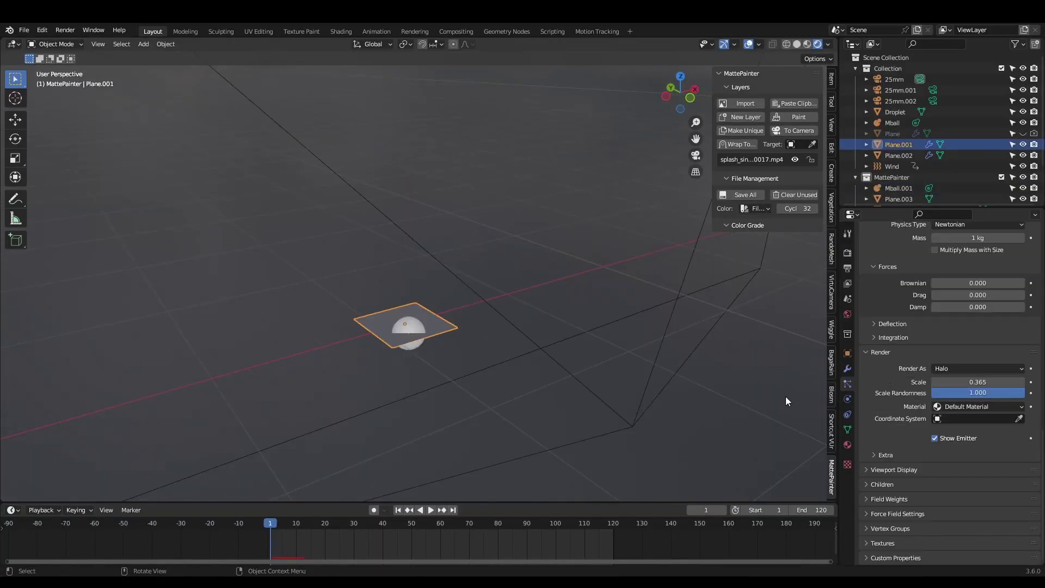
left_click(937, 370)
left_click(958, 431)
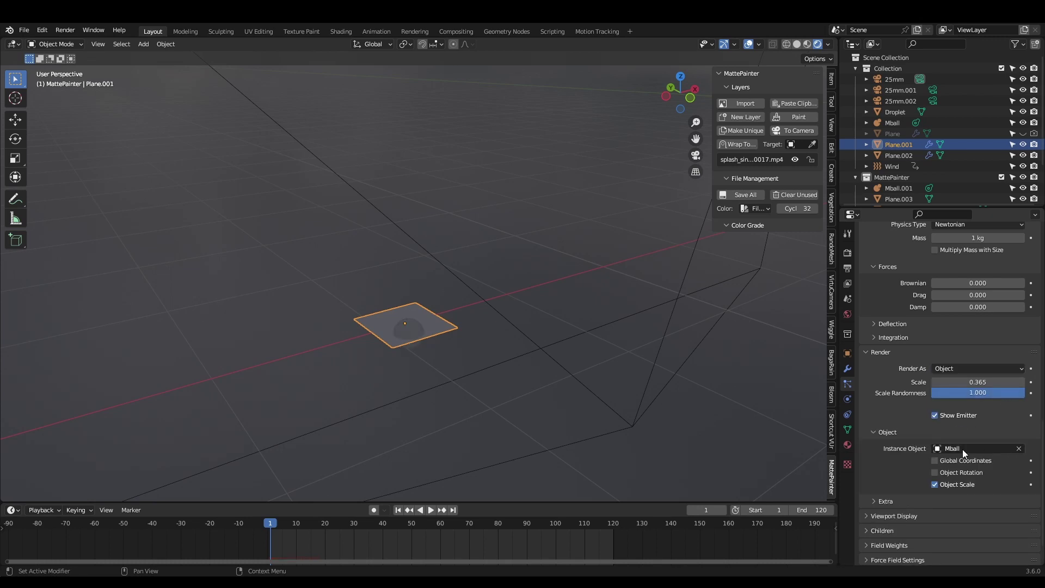
- Preview the particles, then set the Mball metaball's viewport resolution to 0.1
key("space")
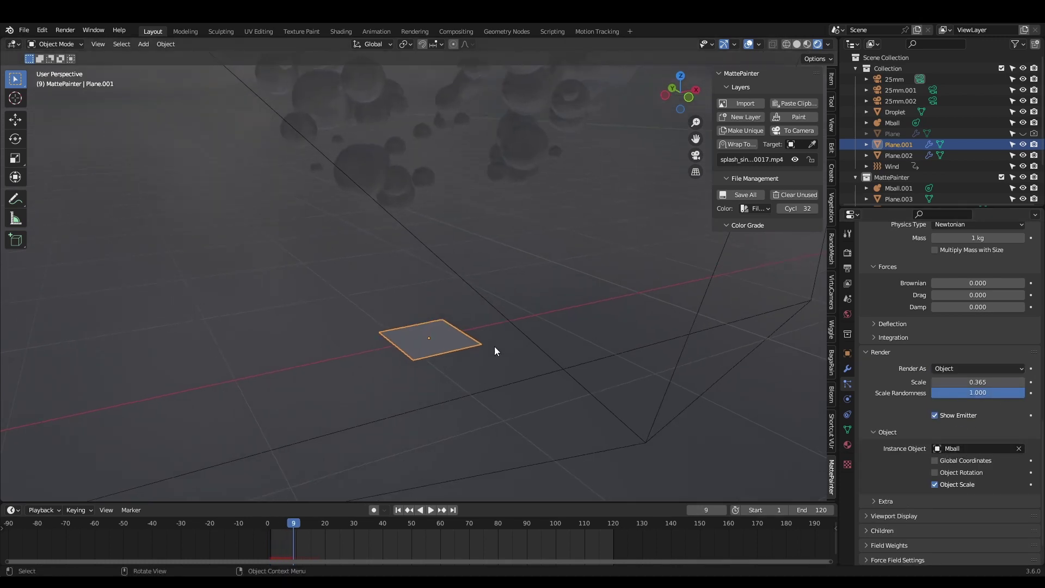
key("KP_1")
key("shift+Left")
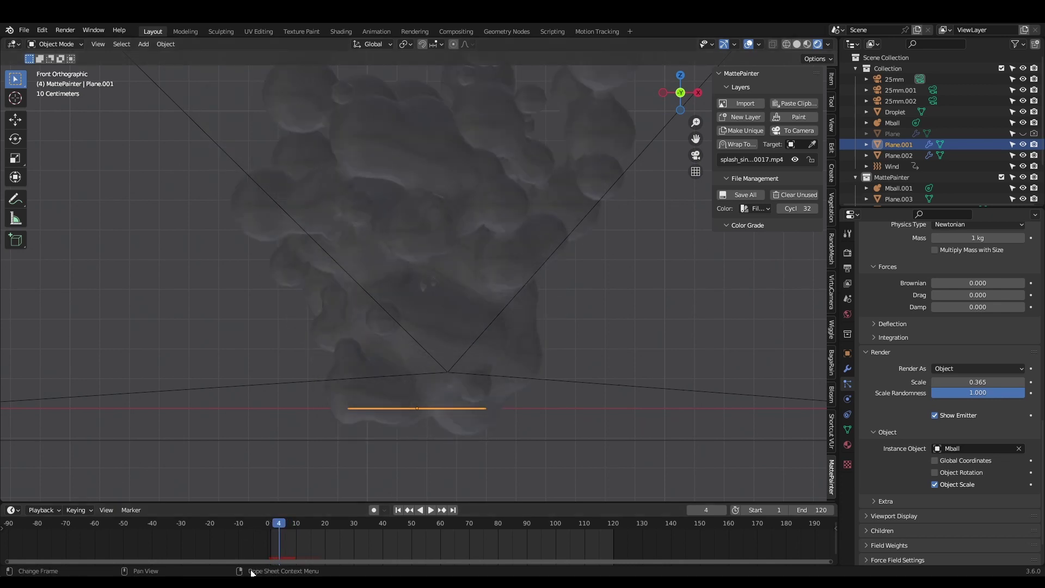
middle_click_drag(449, 374, 449, 311)
left_click(417, 298)
left_click(979, 285)
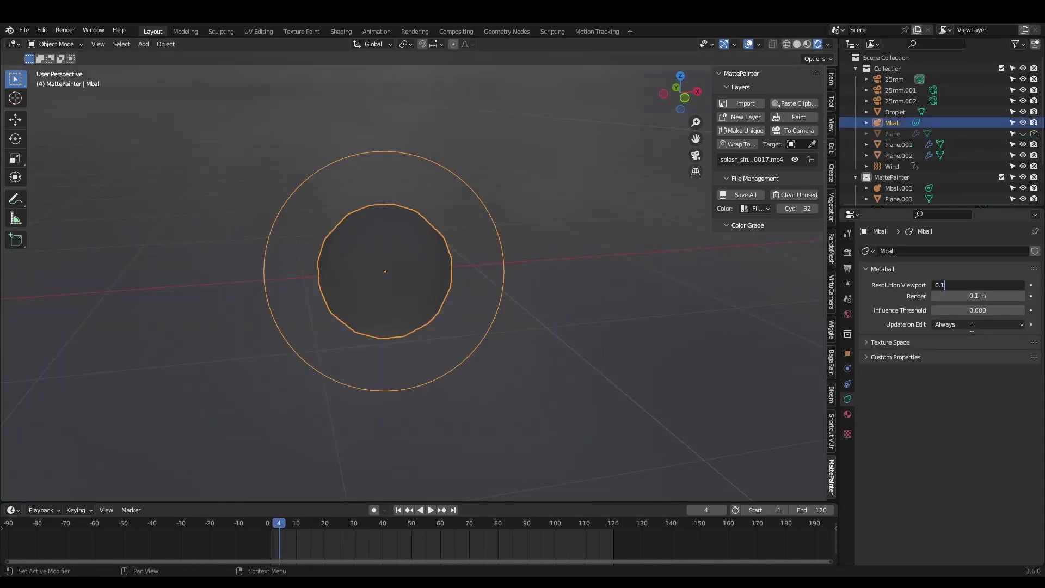
type("0.1")
key("Return")
left_click(504, 358)
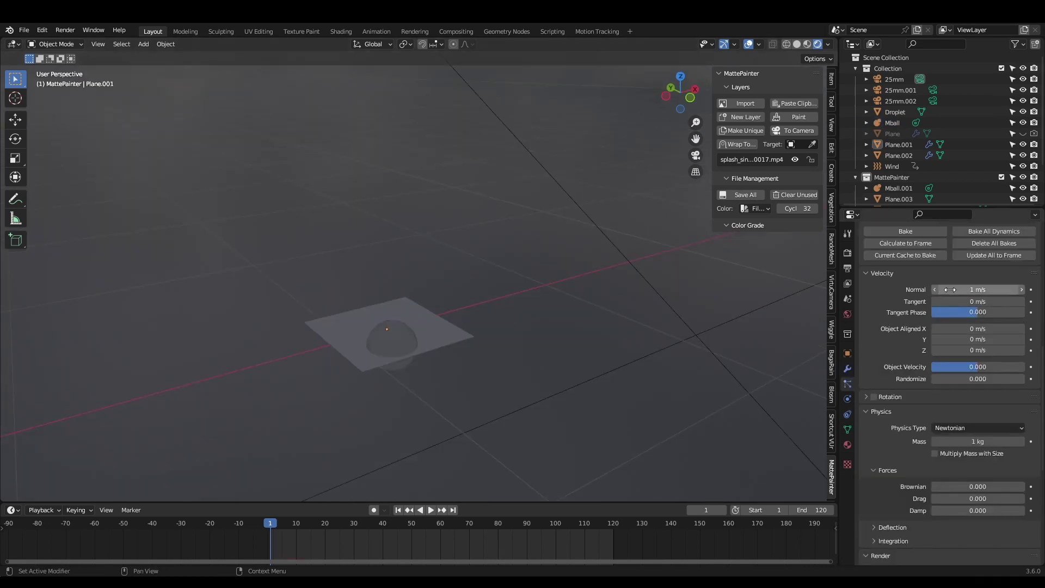
- Set the particles' Normal velocity to 9.72 m/s and play back the splash
type("9.72")
key("Return")
key("space")
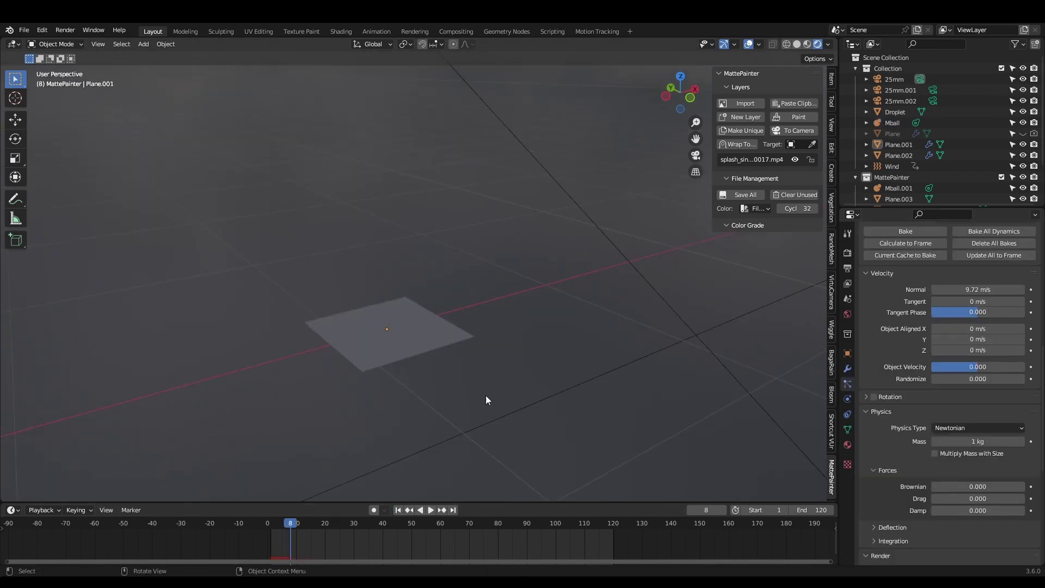
middle_click_drag(513, 367, 554, 366)
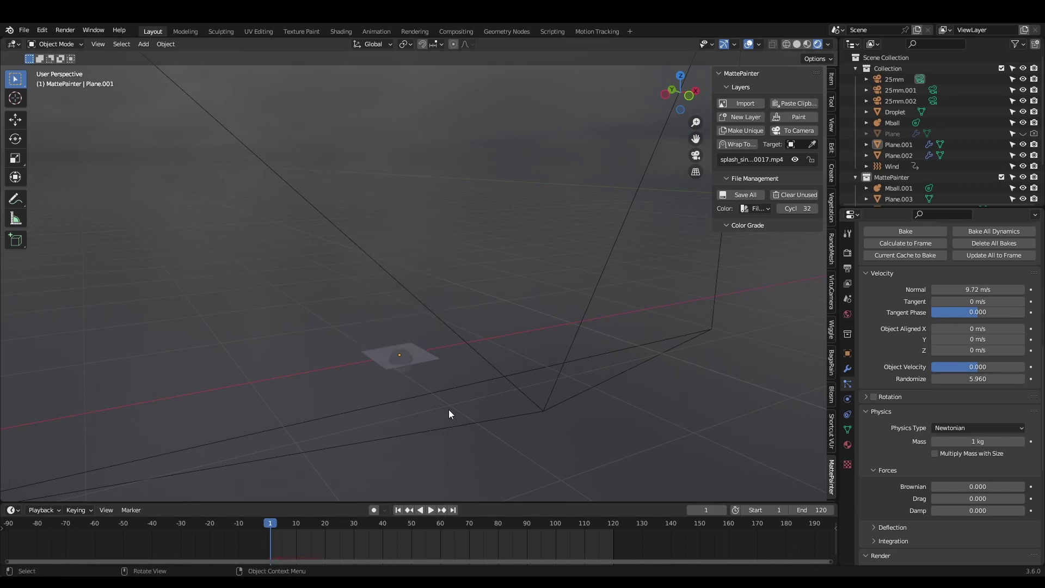
- Set particle Scale Randomness to 1.000 and end emission at frame 5
key("Left")
scroll(867, 426, "down", 8)
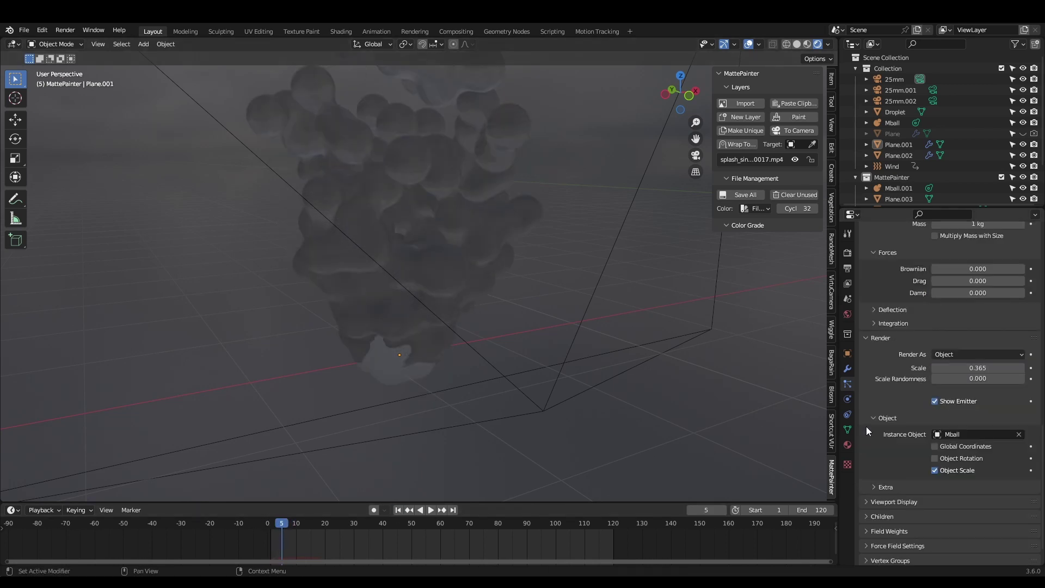
left_click_drag(977, 378, 1023, 378)
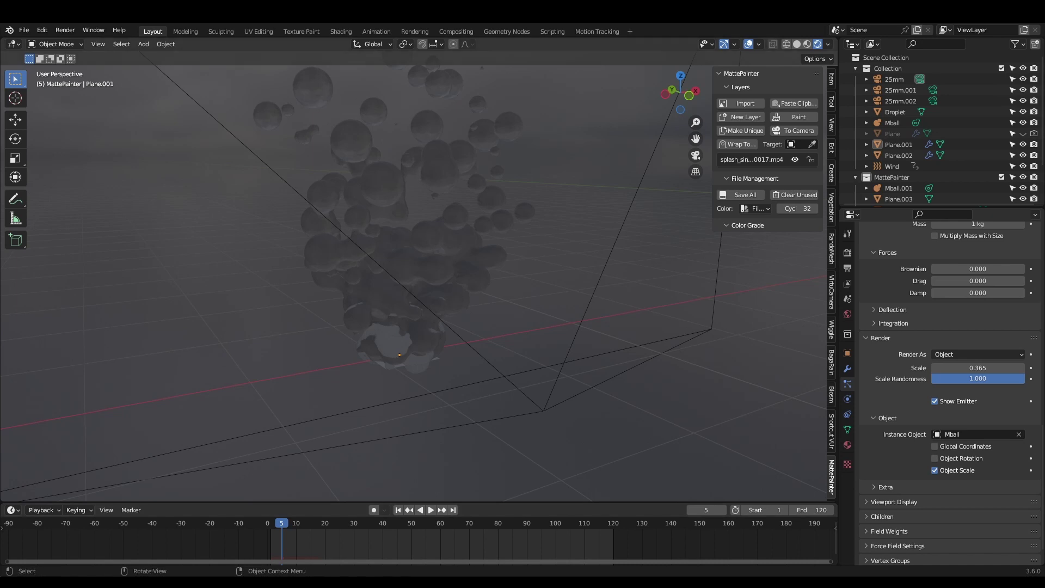
scroll(882, 419, "up", 15)
type("5")
key("Tab")
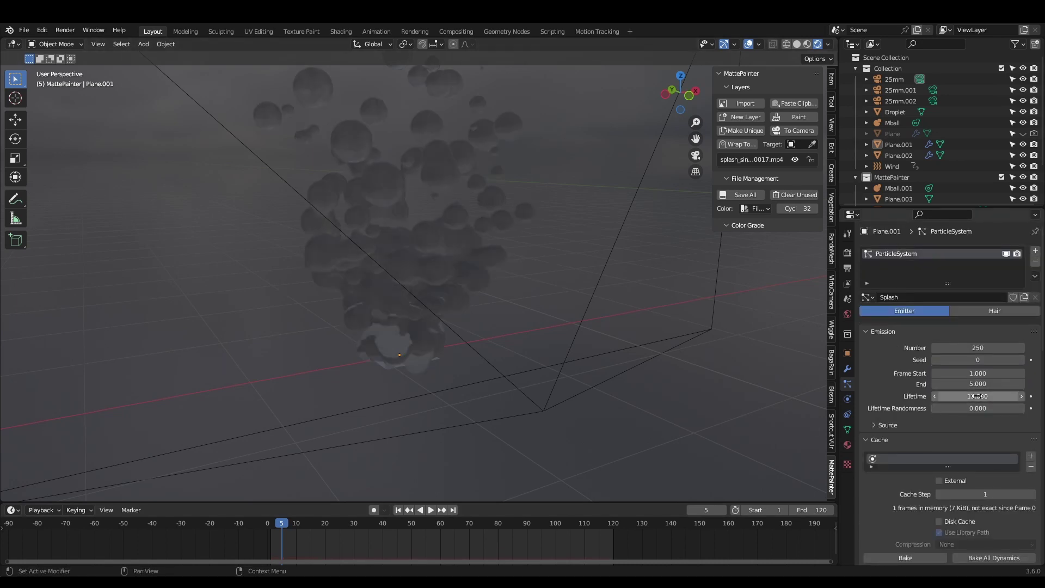
key("space")
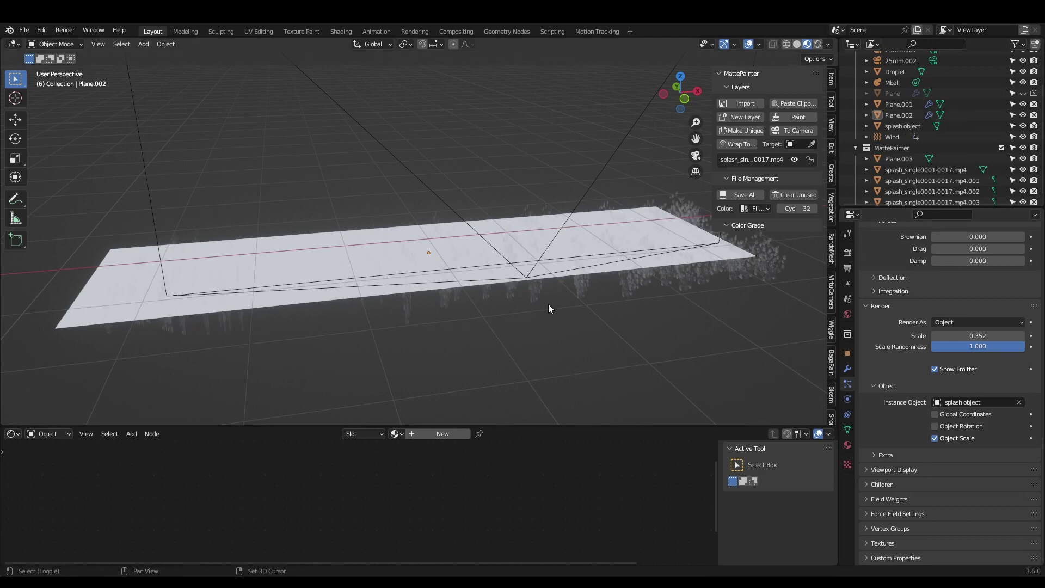
- Rotate the splash object 9 degrees around global Y and reposition it
mouse_move(547, 304)
middle_mouse_down()
mouse_move(529, 302)
mouse_move(539, 293)
middle_mouse_up()
key("r")
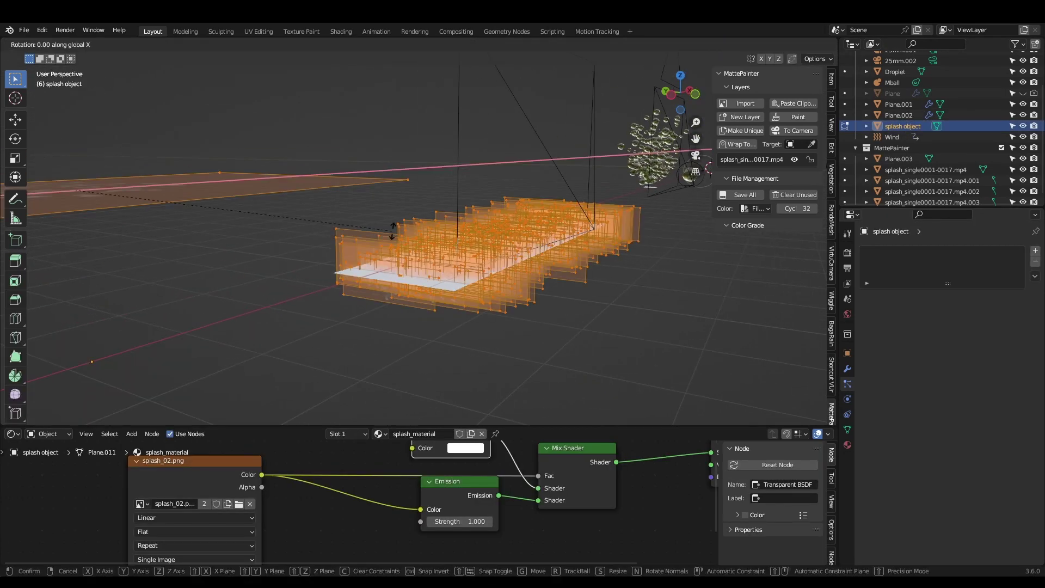
key("y")
key("9")
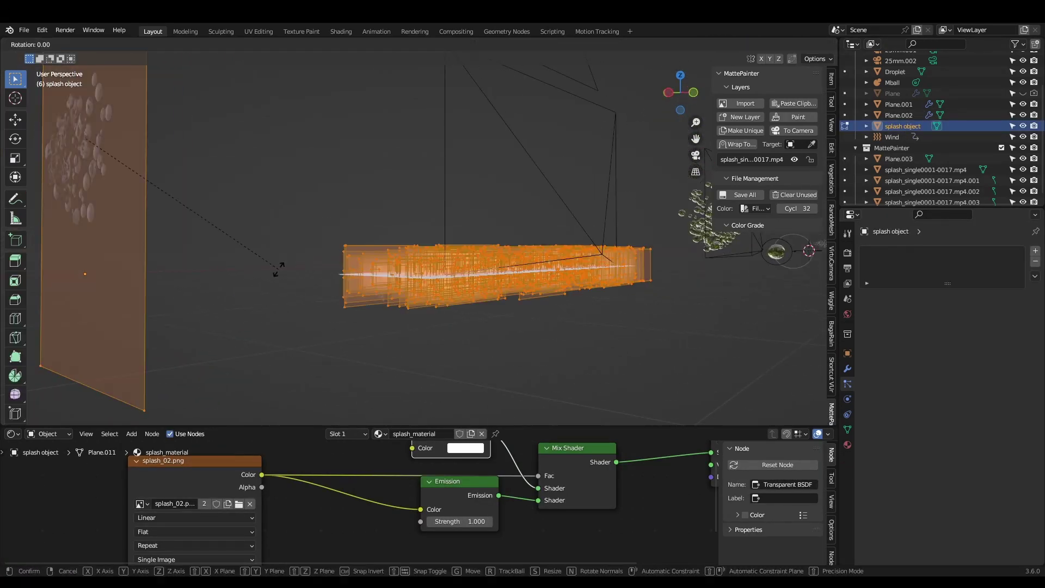
key("g")
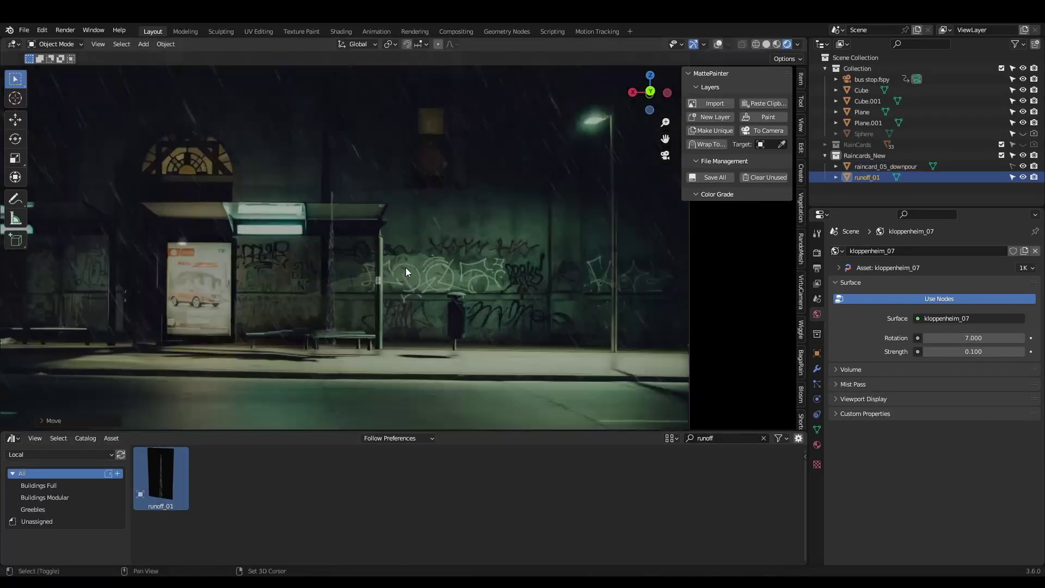
- Duplicate the runoff_01 card and place the copy in the scene
scroll(406, 266, "down", 2)
key("shift+d")
left_click(247, 268)
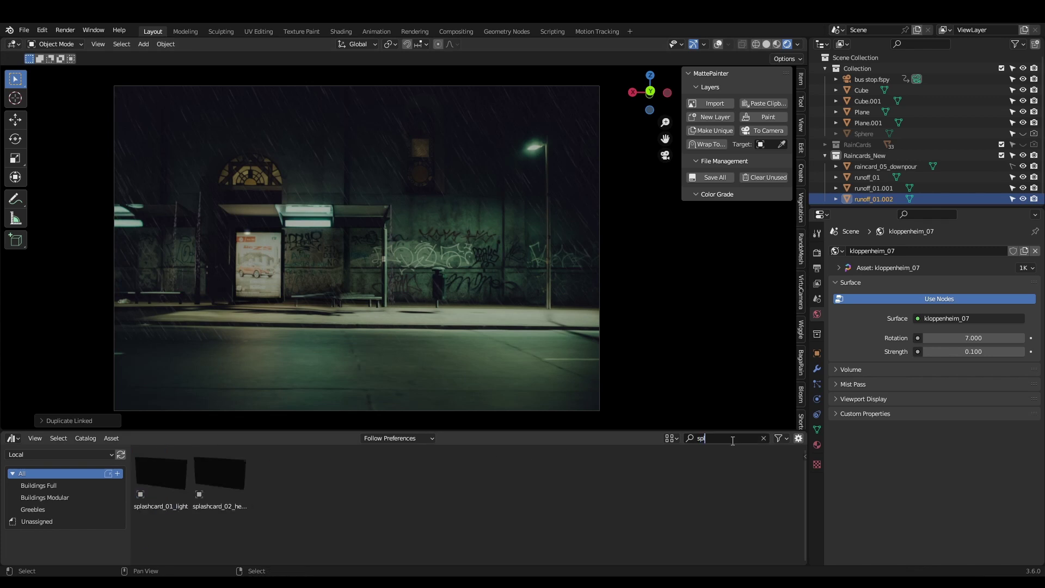
- Drag splashcard_02_heavy and splashcard_01_light from the Asset Browser into the bus-stop scene
left_click_drag(220, 479, 450, 411)
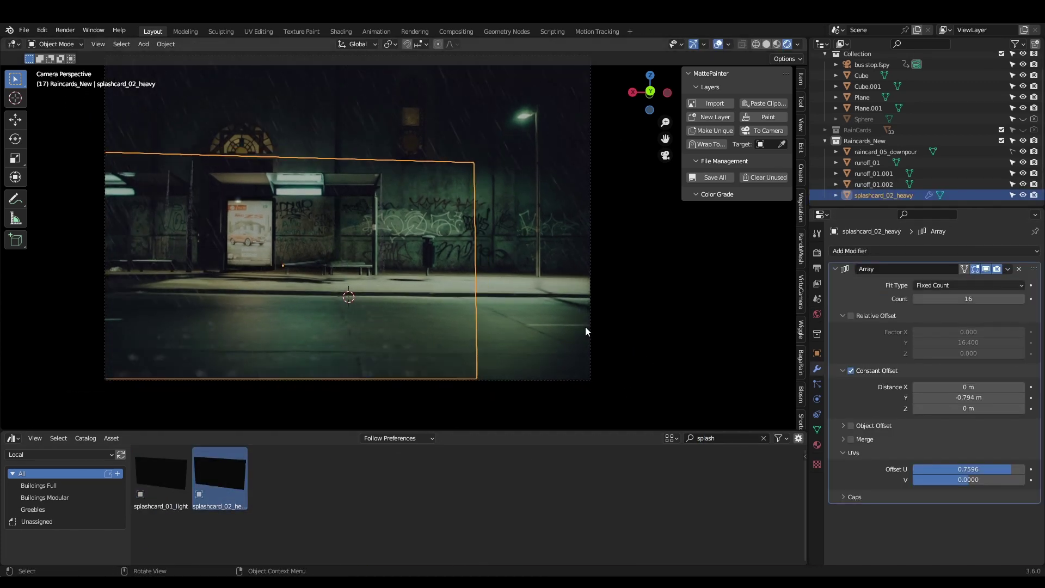
left_click(585, 325)
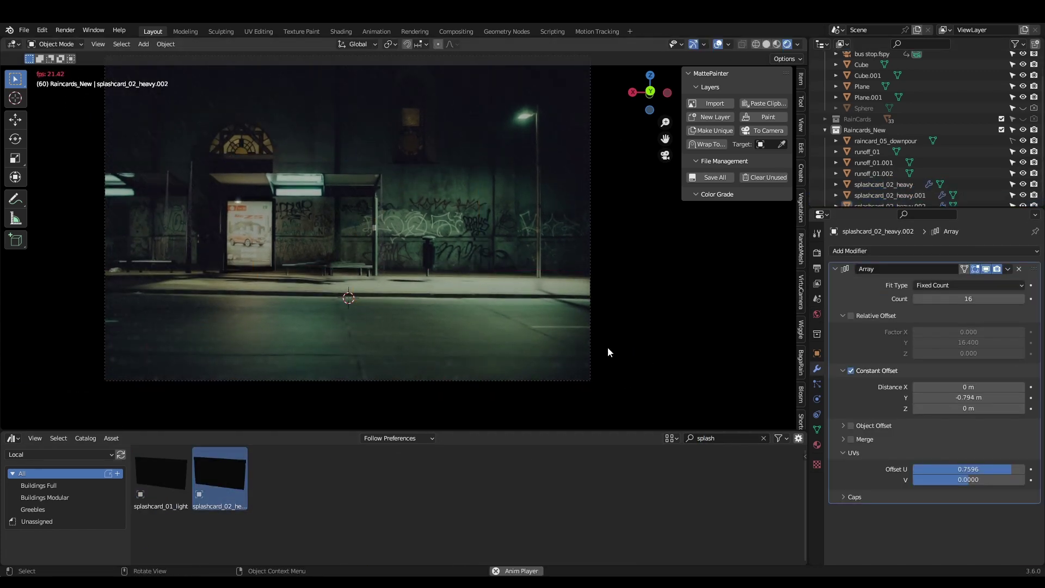
left_click_drag(169, 482, 471, 327)
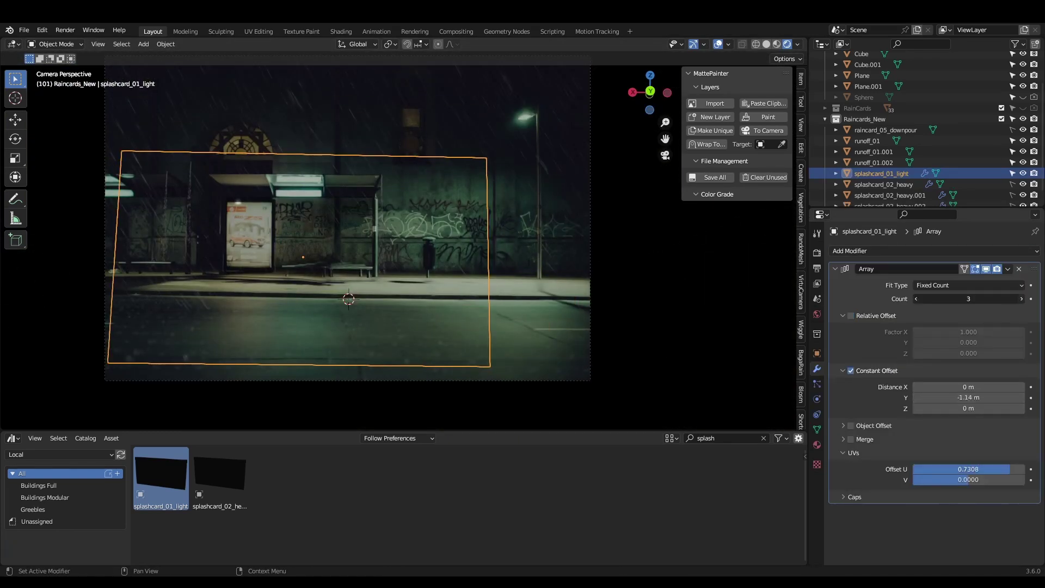
key("space")
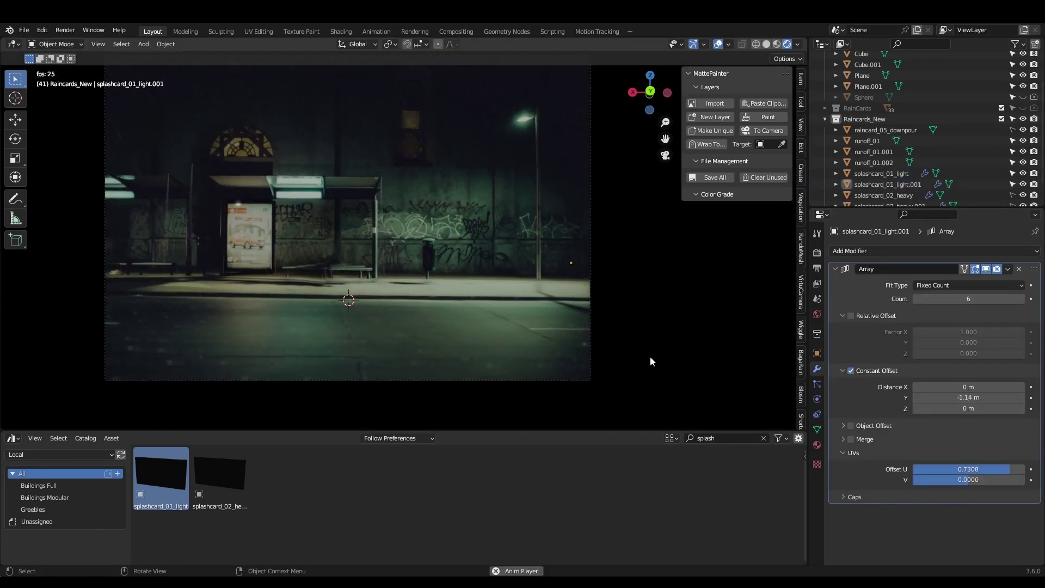